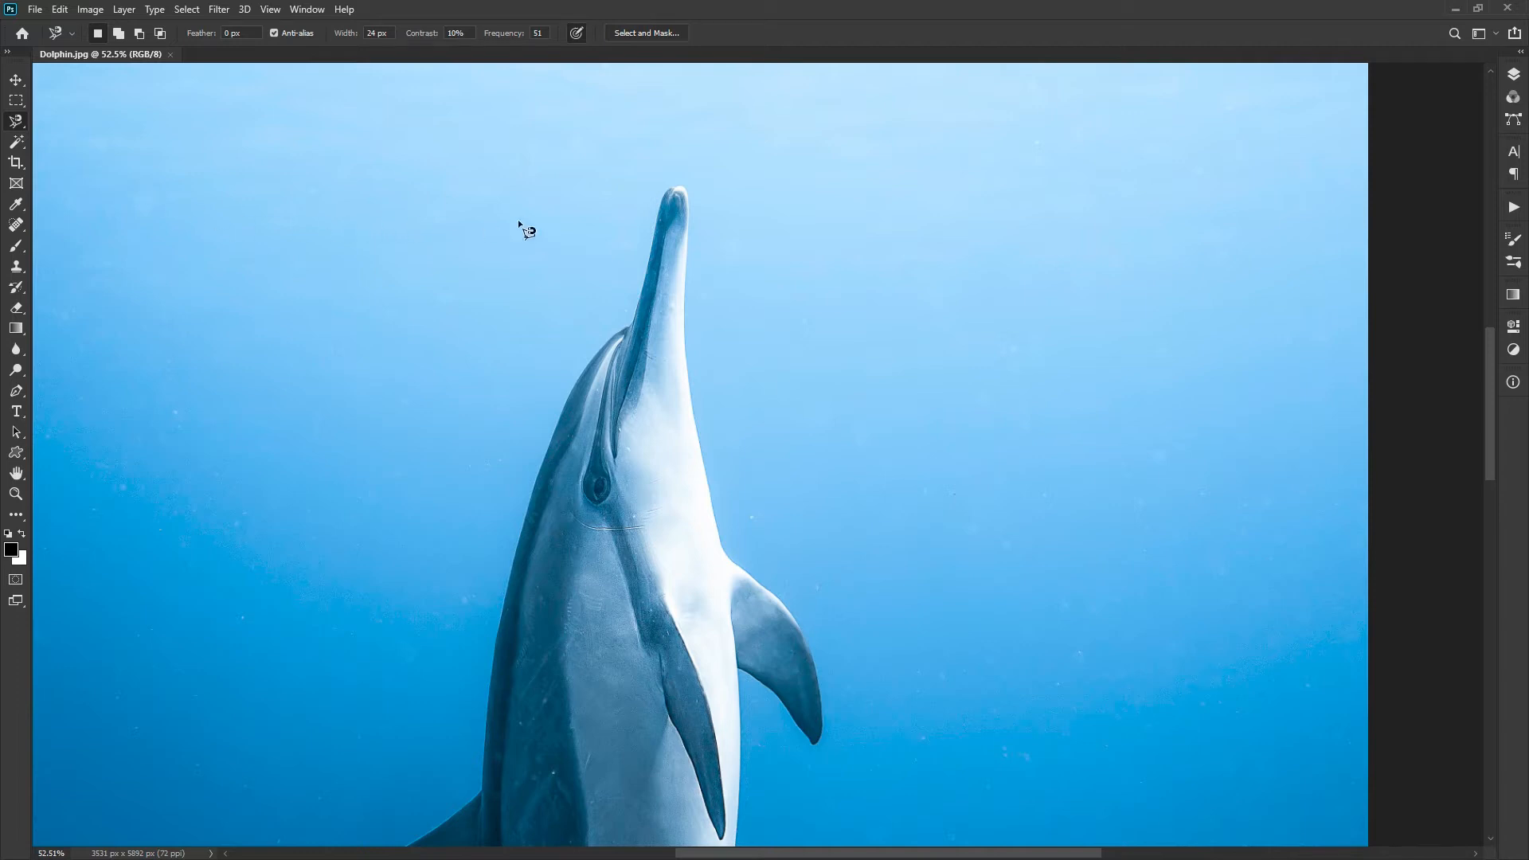
- Trace the dolphin's belly-side edge with the Magnetic Lasso, from the snout tip around the flipper and down the lower body
click(677, 187)
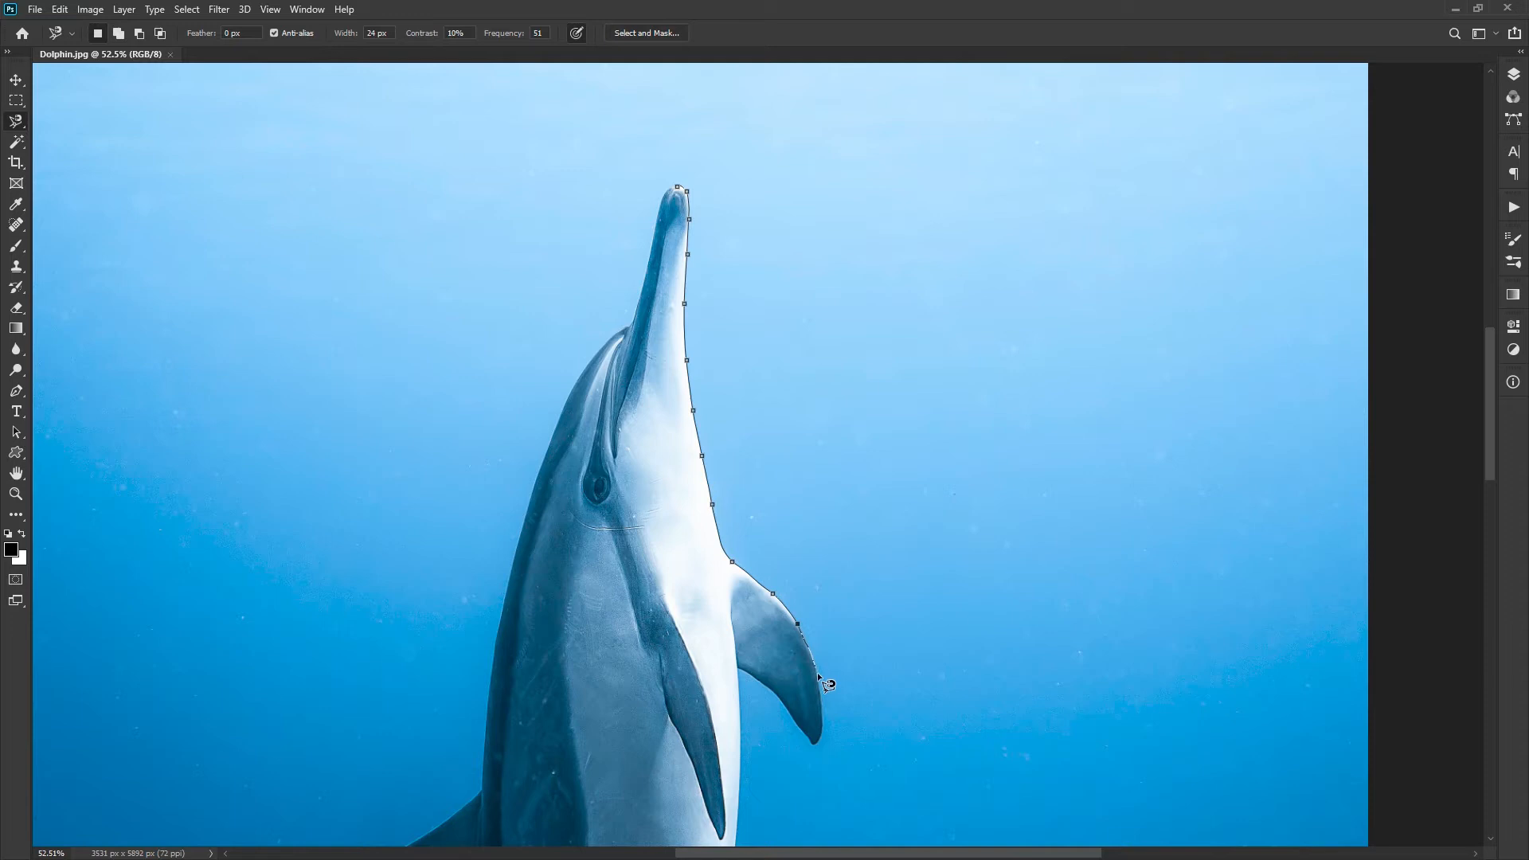
key(space)
drag(821, 726, 822, 273)
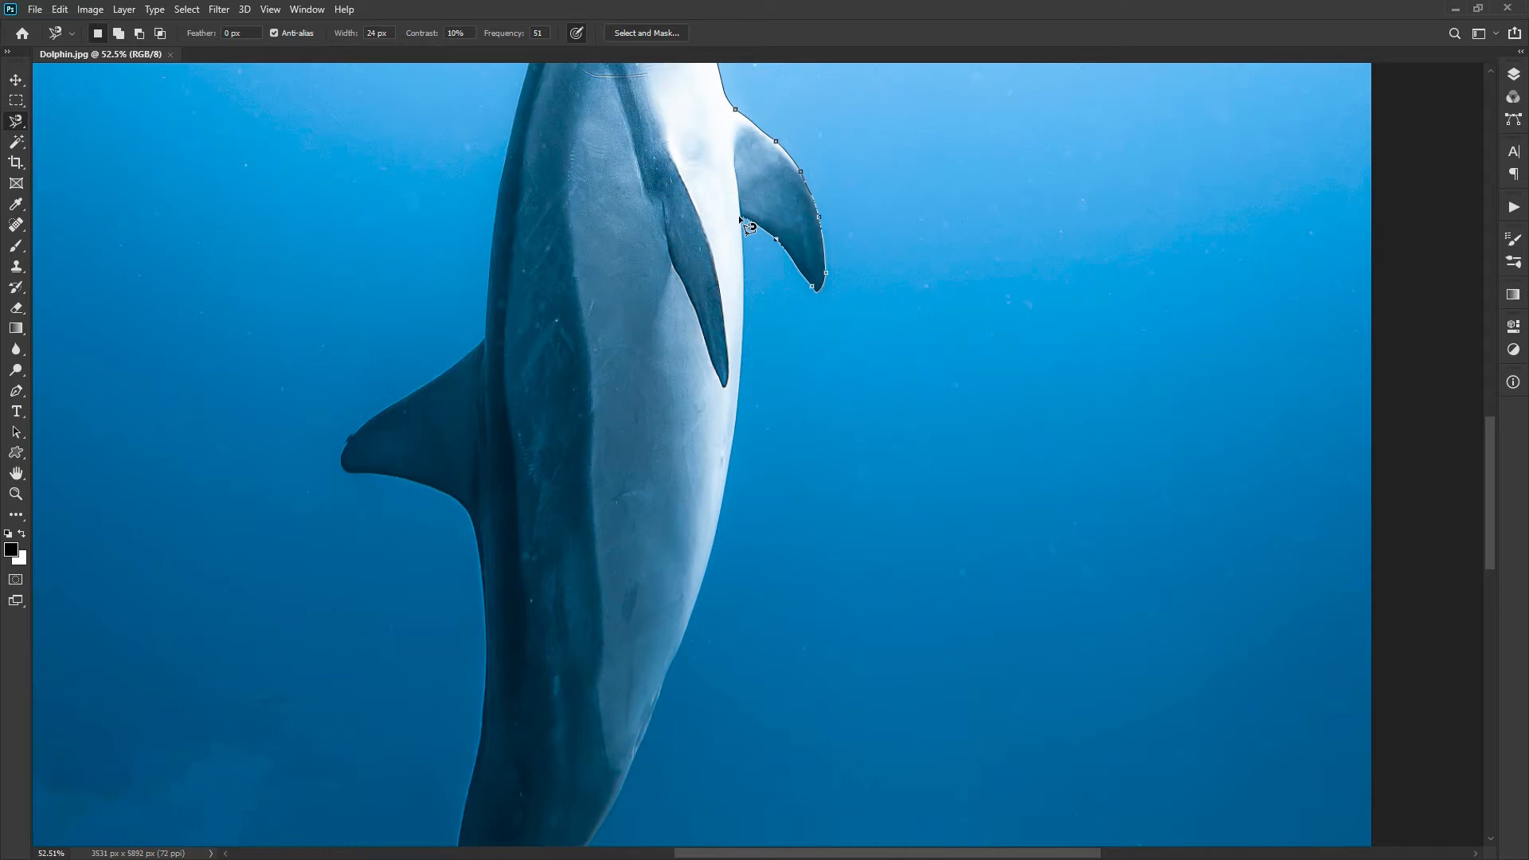
key(Caps_Lock)
key(space)
drag(706, 588, 743, 204)
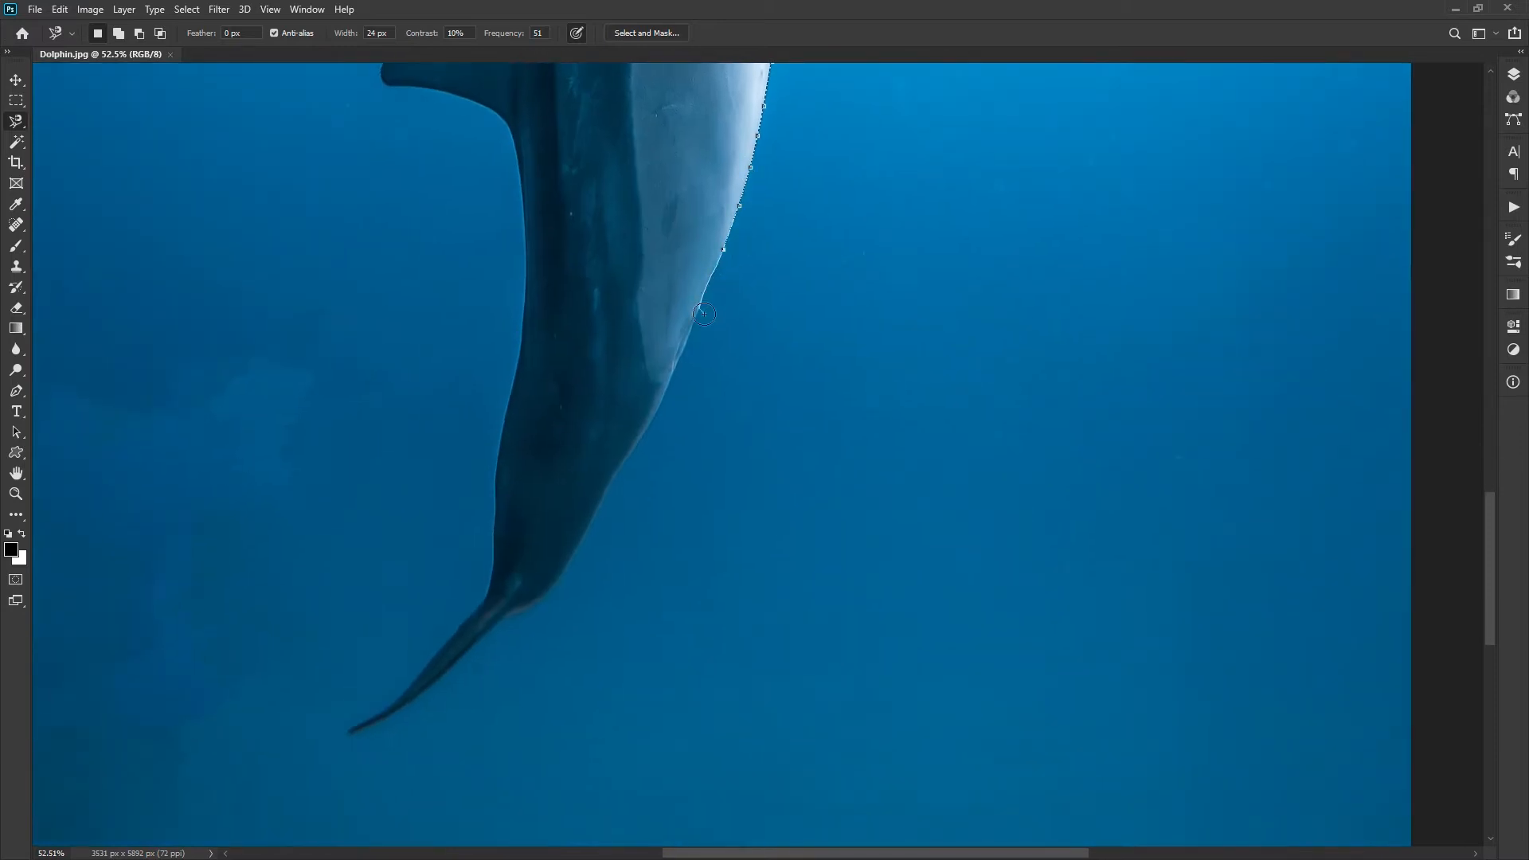
- Continue the Magnetic Lasso trace around the tail and up the back to just below the dorsal fin
key(space)
drag(649, 422, 794, 476)
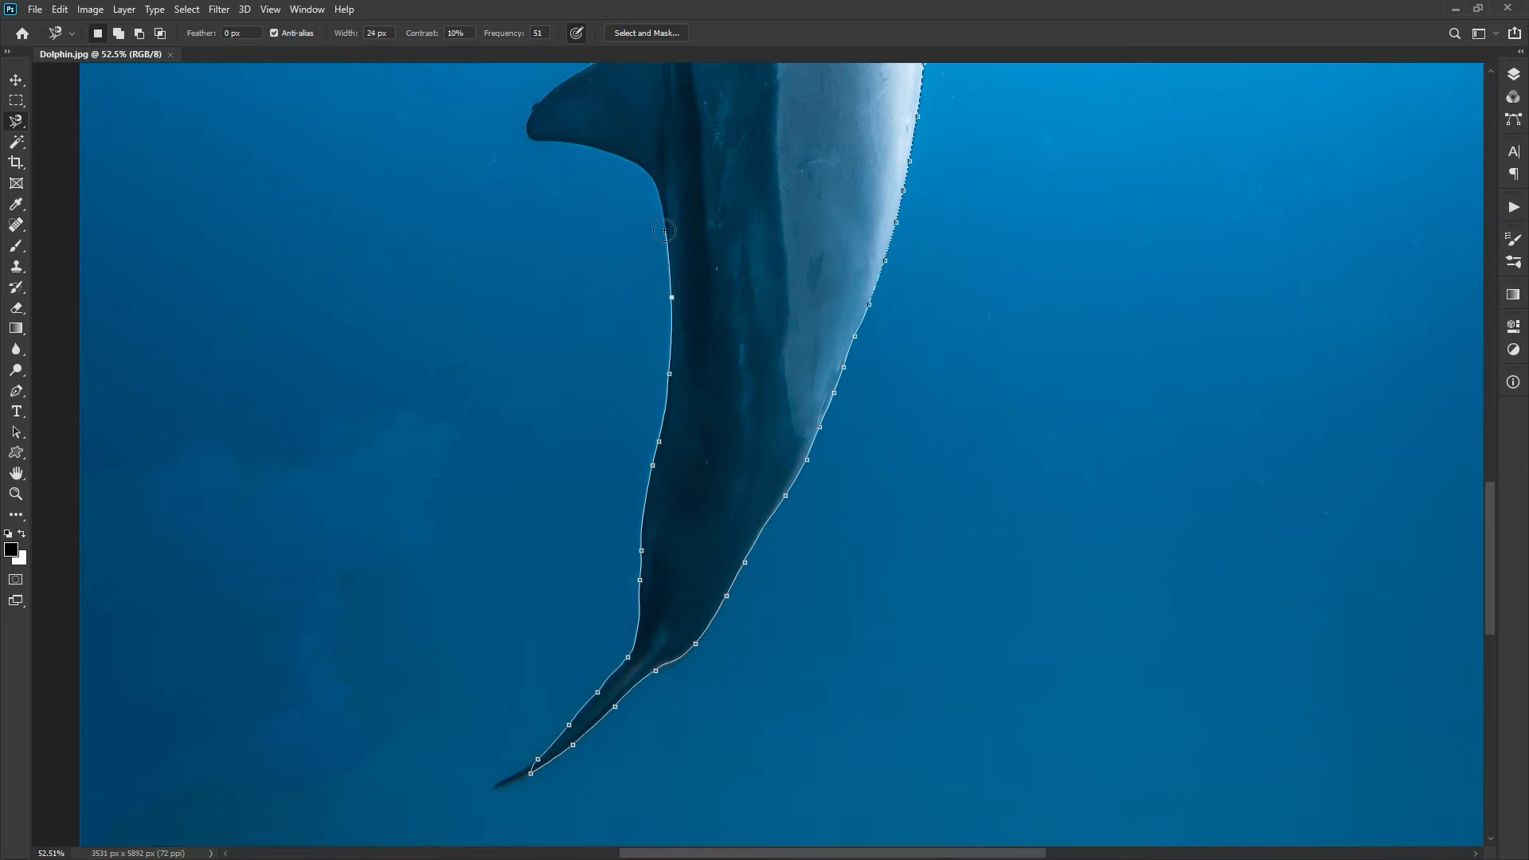
drag(664, 231, 790, 646)
- Increase the Magnetic Lasso width to 53 px and its contrast to 44% while keeping the trace active
key(bracketright)
key(bracketright)
key(bracketright)
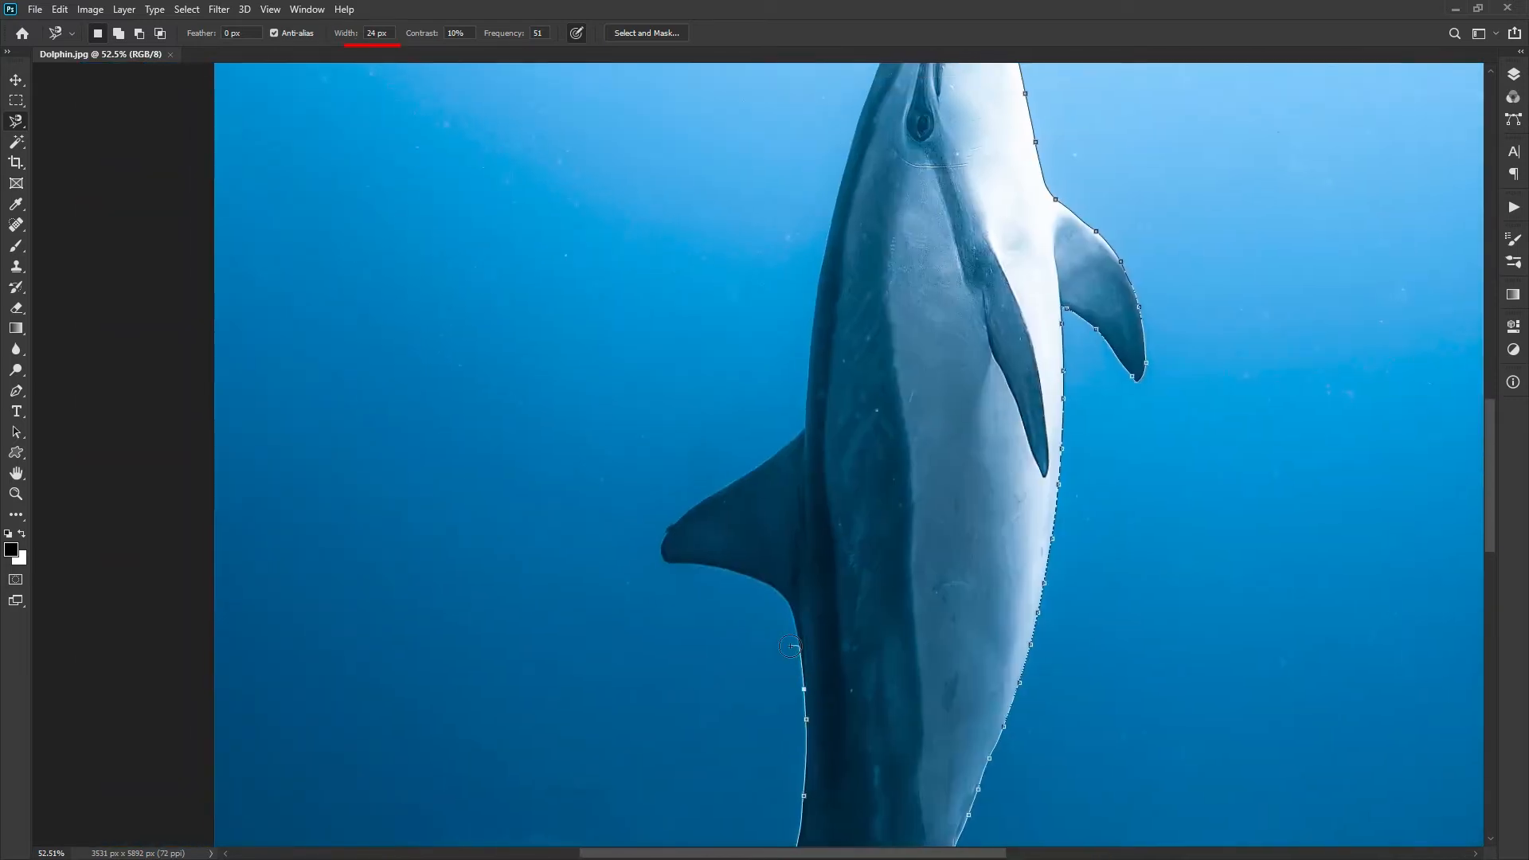
key(bracketright)
key(bracketright)
key(bracketright)
key(bracketright)
key(bracketright)
key(bracketright)
key(bracketright)
key(bracketright)
key(bracketright)
key(bracketright)
key(bracketright)
key(bracketright)
key(bracketright)
key(bracketright)
key(bracketright)
key(bracketright)
key(bracketright)
key(bracketright)
key(bracketright)
key(bracketright)
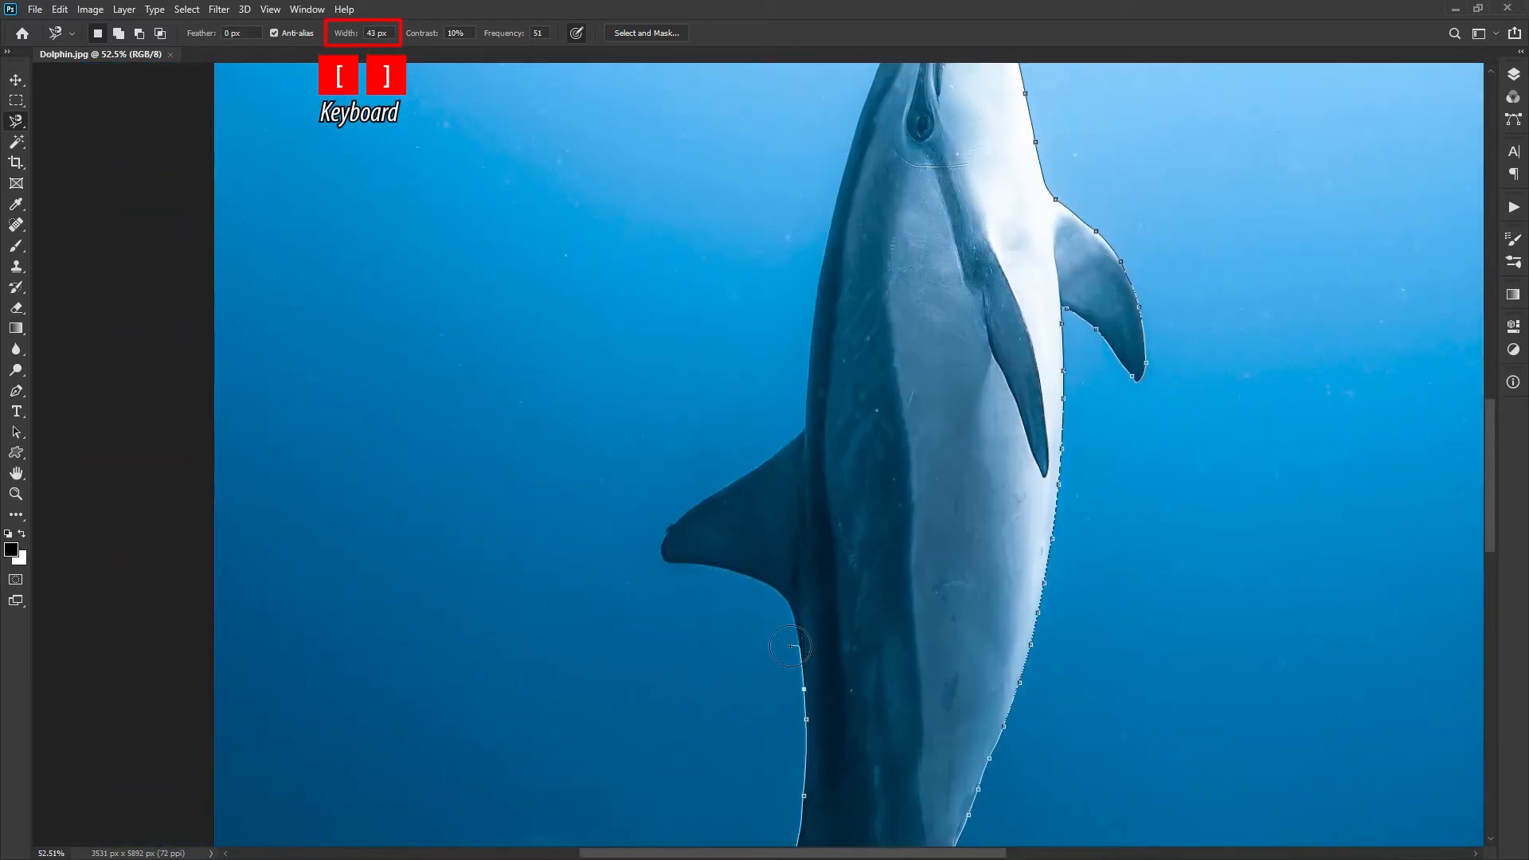
key(bracketright)
key(bracketright)
key(bracketright)
key(bracketright)
key(bracketright)
key(period)
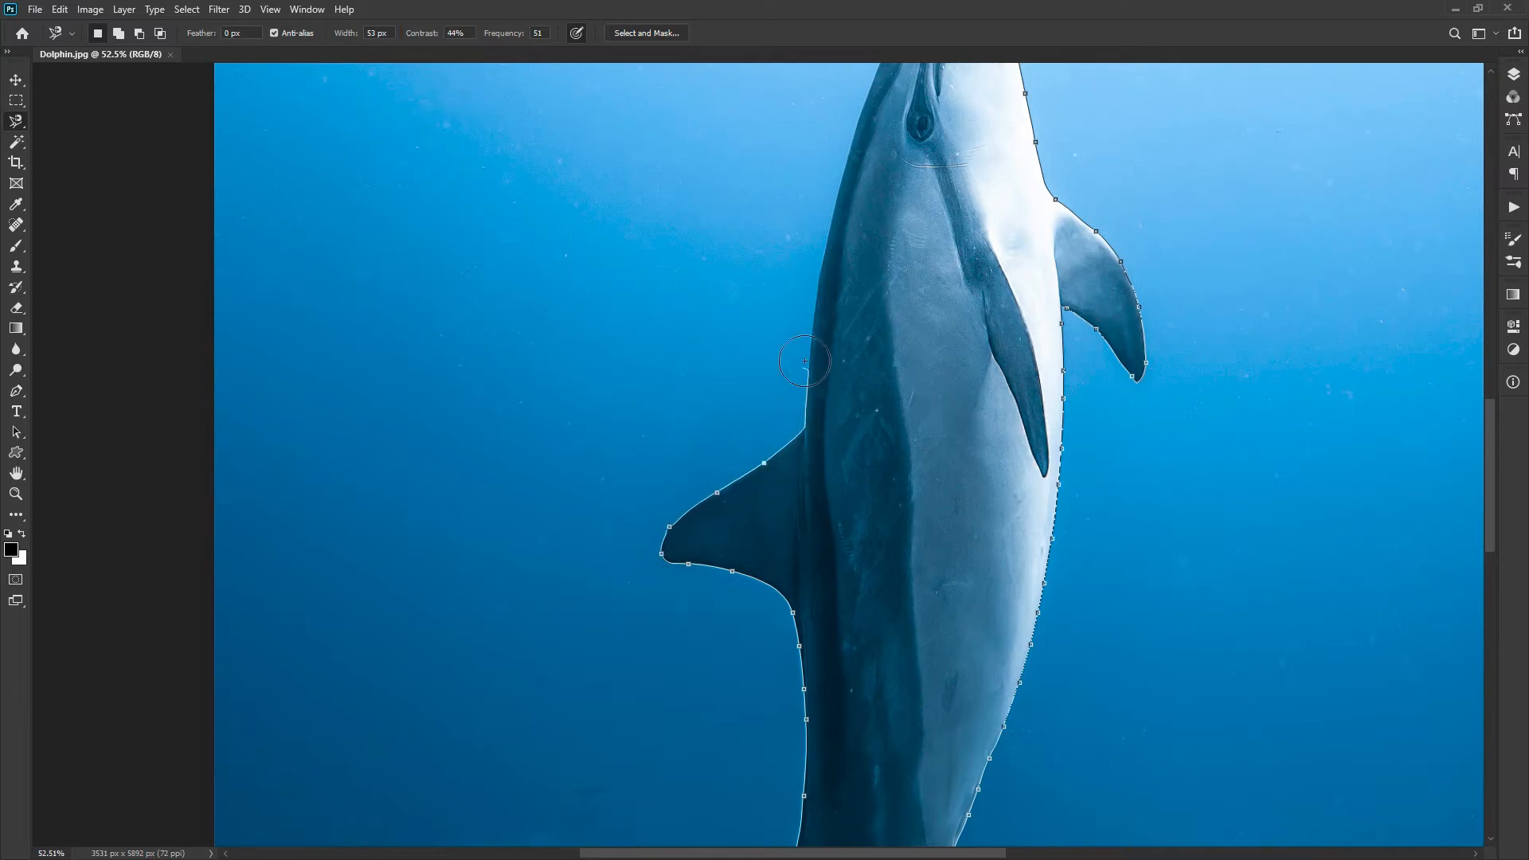
- Trace around the dorsal fin and up the back, closing the selection at the starting point on the snout tip
key(space)
drag(802, 318, 727, 618)
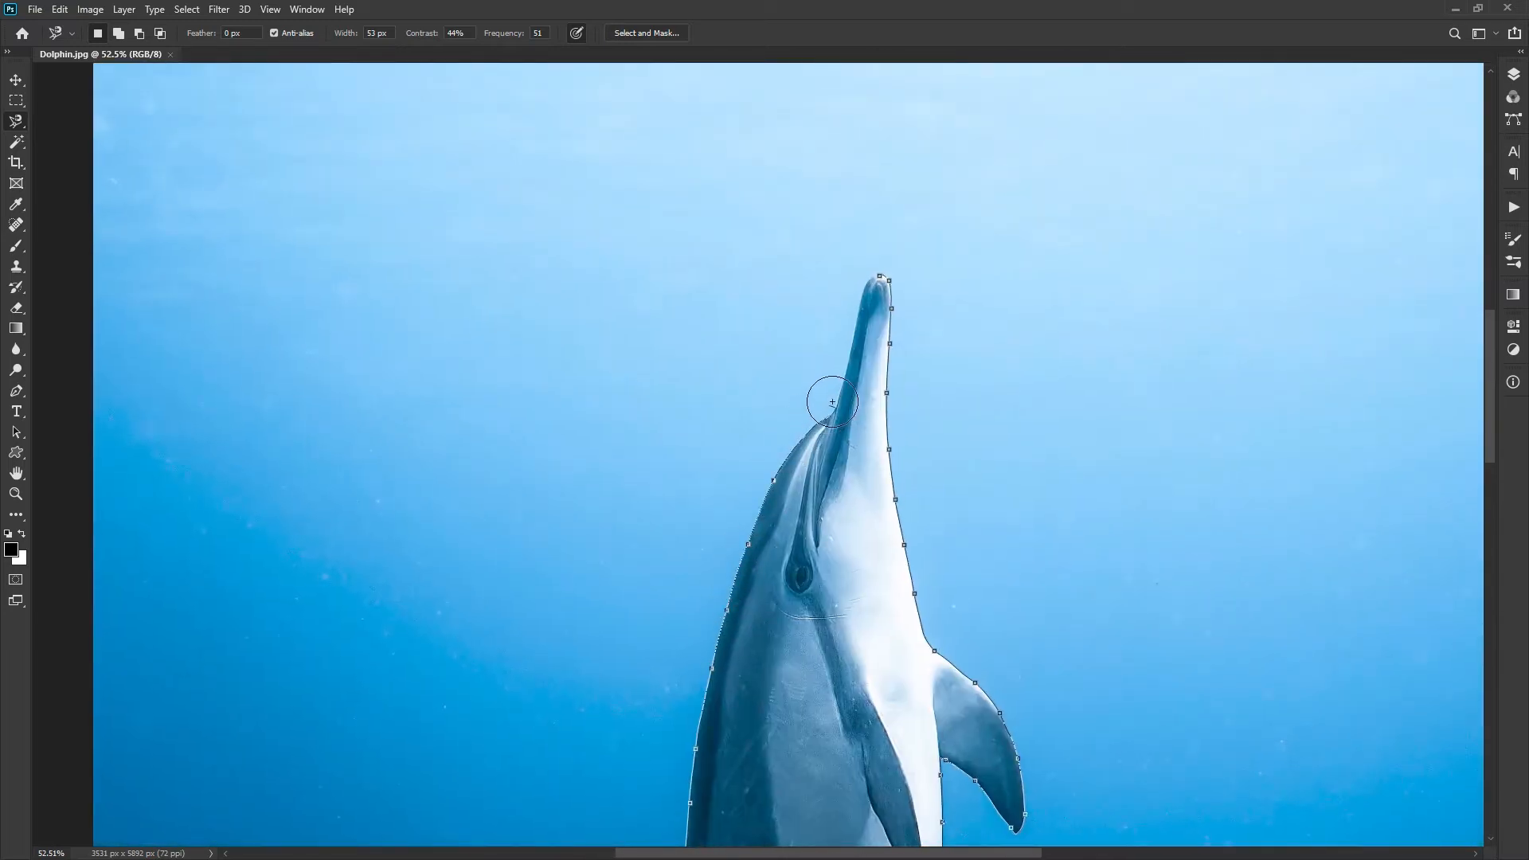
click(879, 277)
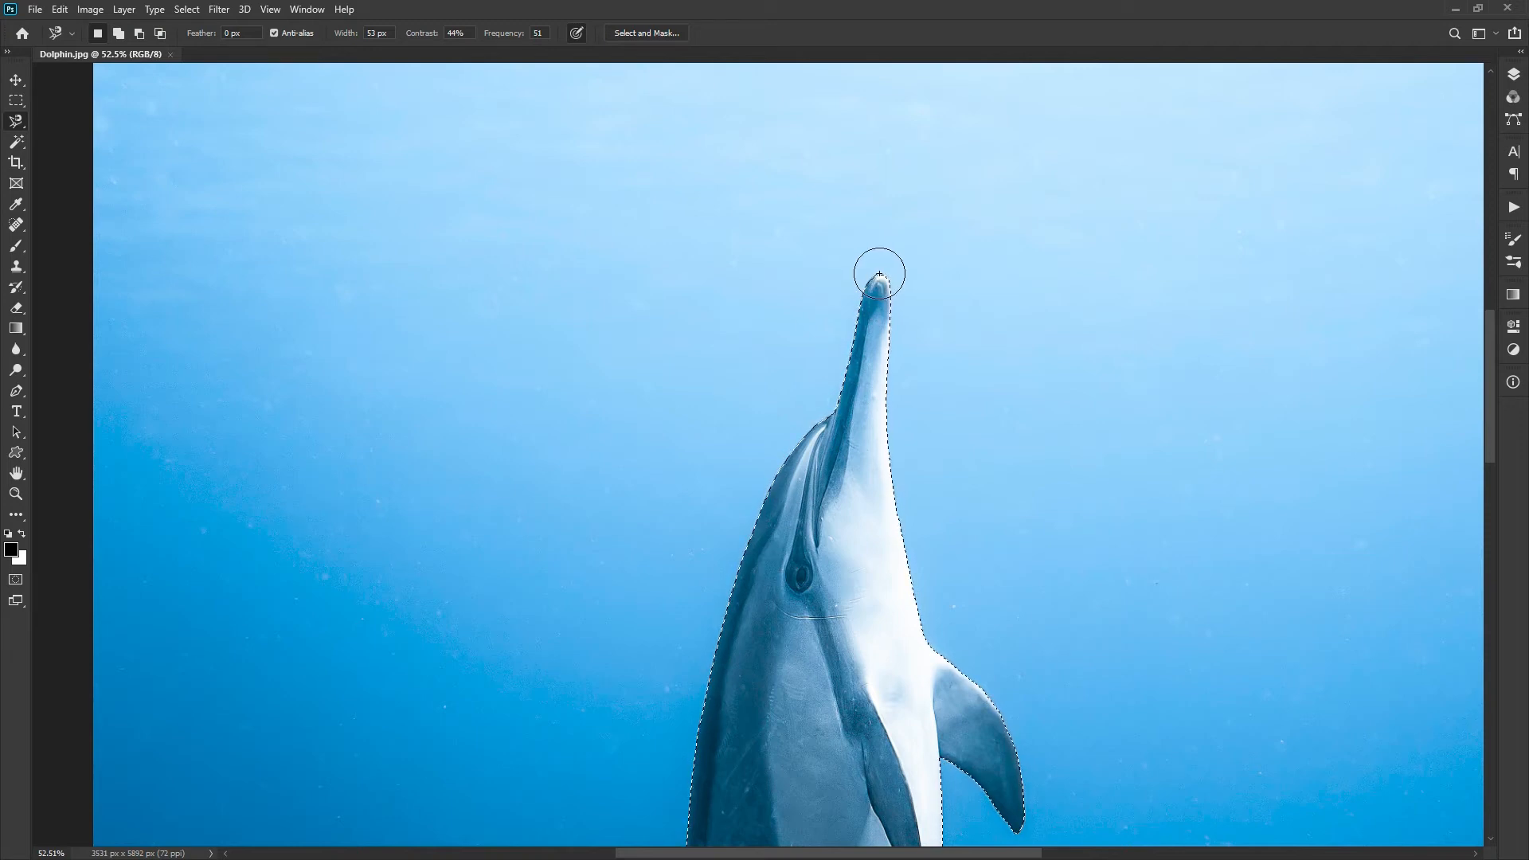
- Deselect the dolphin outline
key(ctrl+d)
drag(836, 536, 756, 330)
key(ctrl+z)
right_click(766, 351)
click(801, 360)
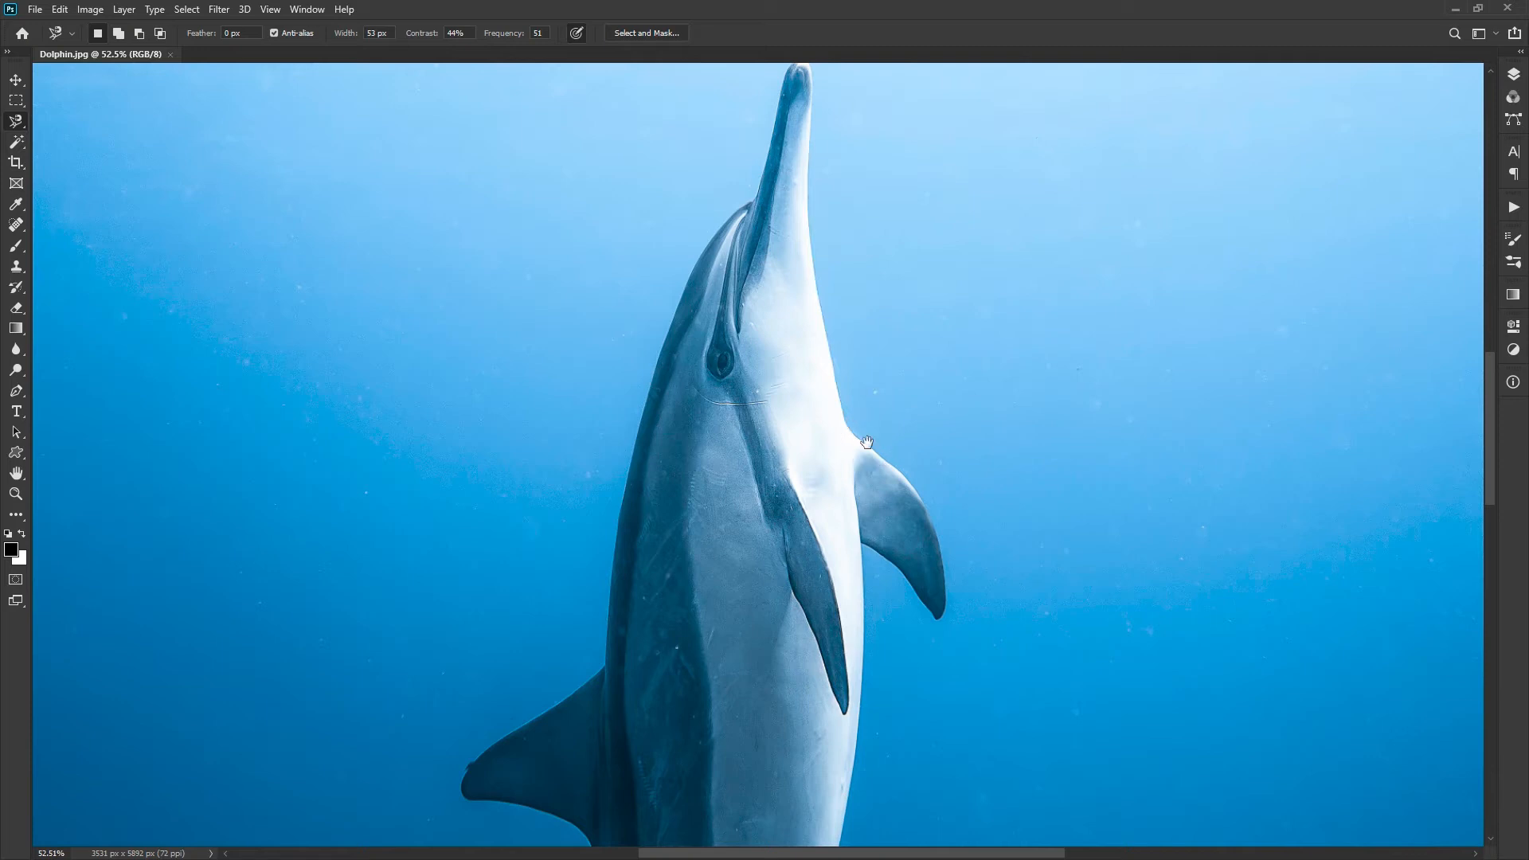
- Lower the Magnetic Lasso contrast to 11% and trace the underside of the tail fluke to its tip
mouse_move(811, 729)
mouse_down()
mouse_move(826, 498)
mouse_move(815, 246)
mouse_up()
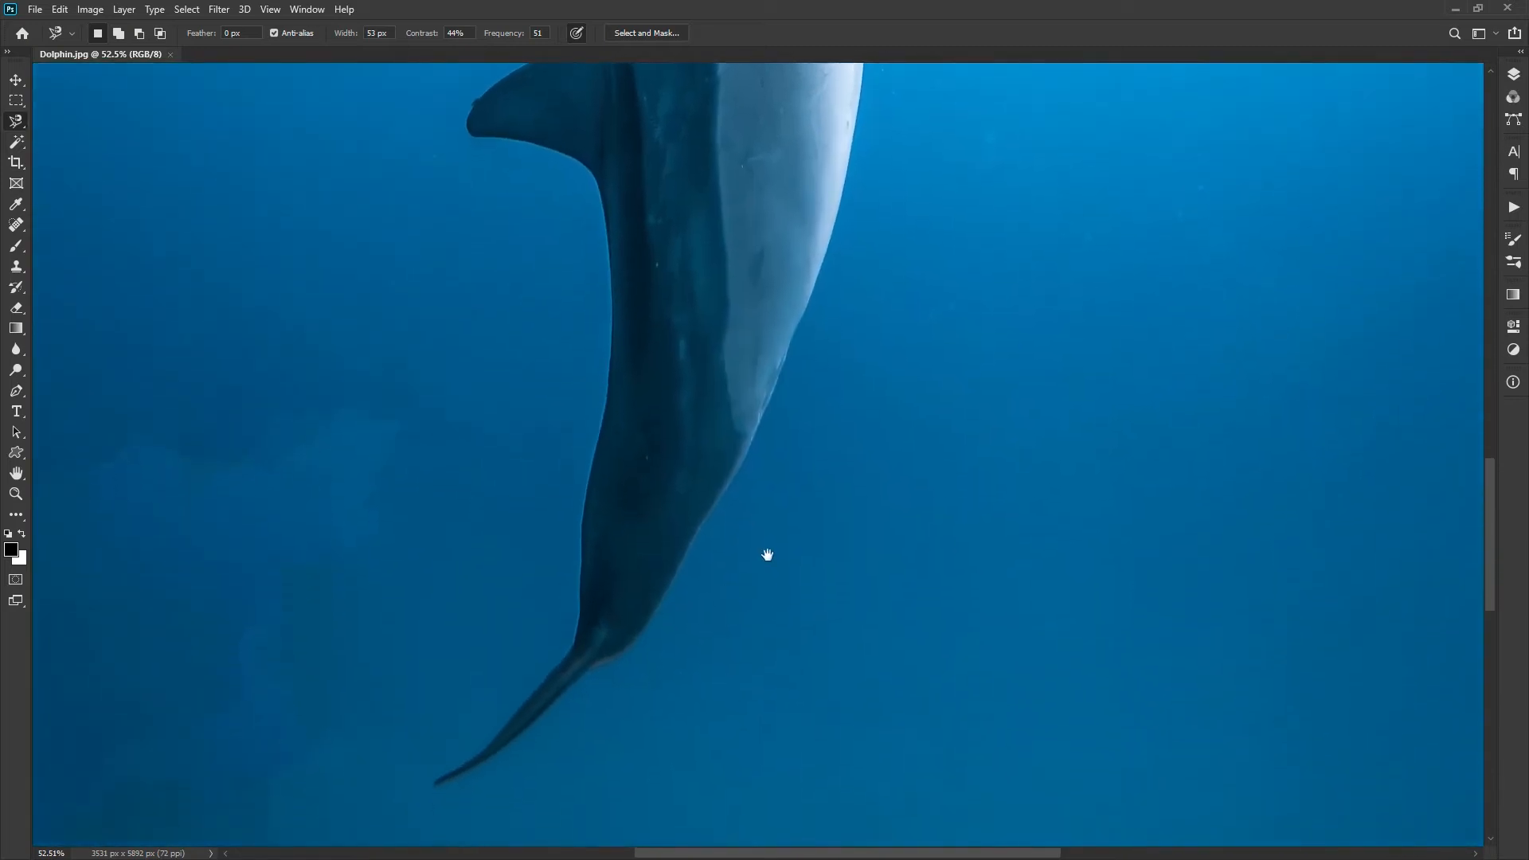
drag(747, 587, 852, 404)
click(700, 467)
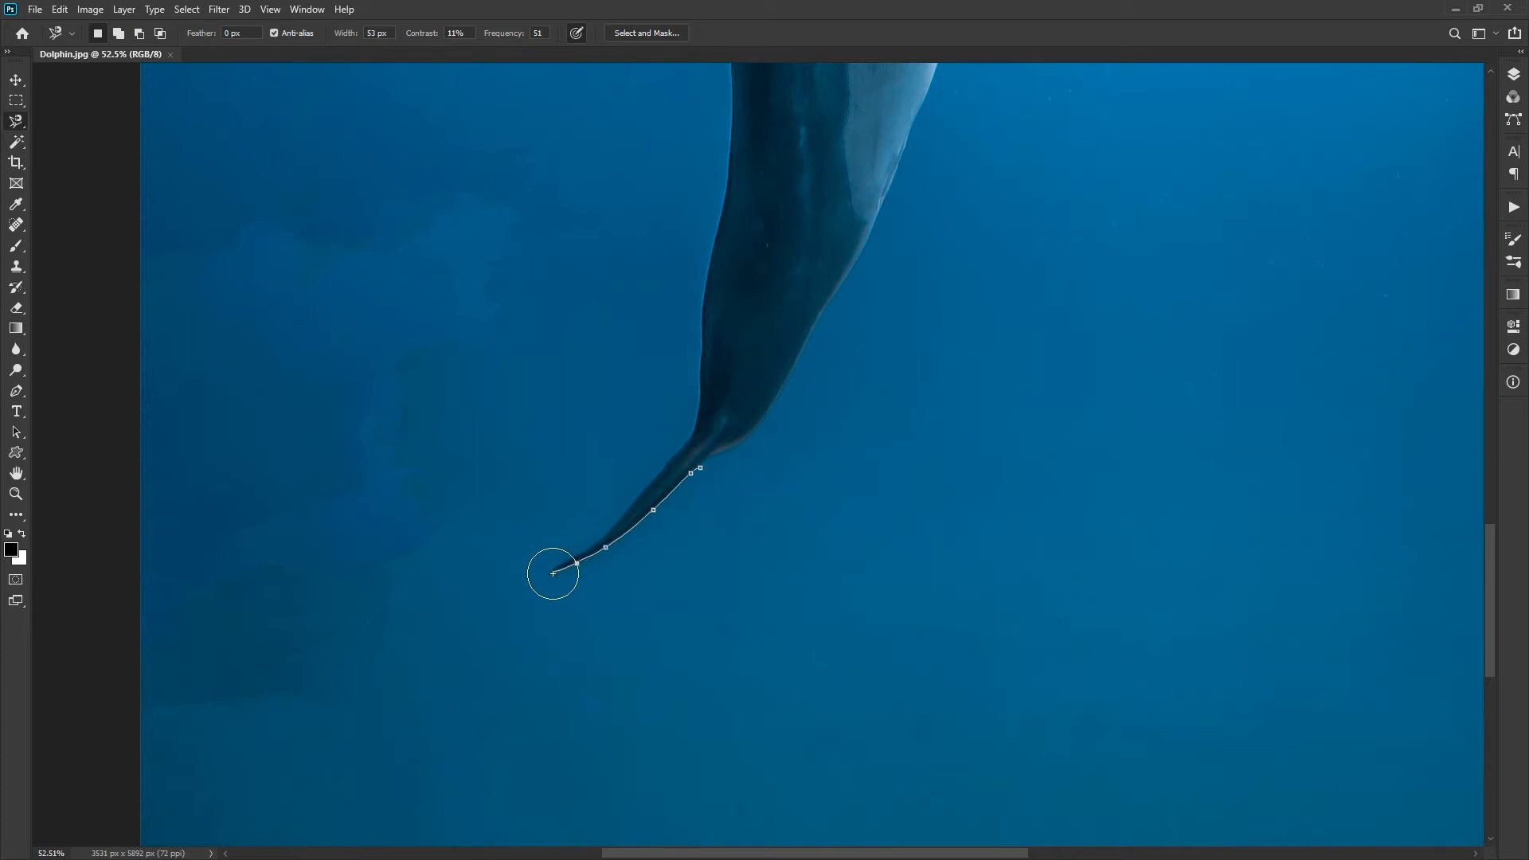
click(553, 574)
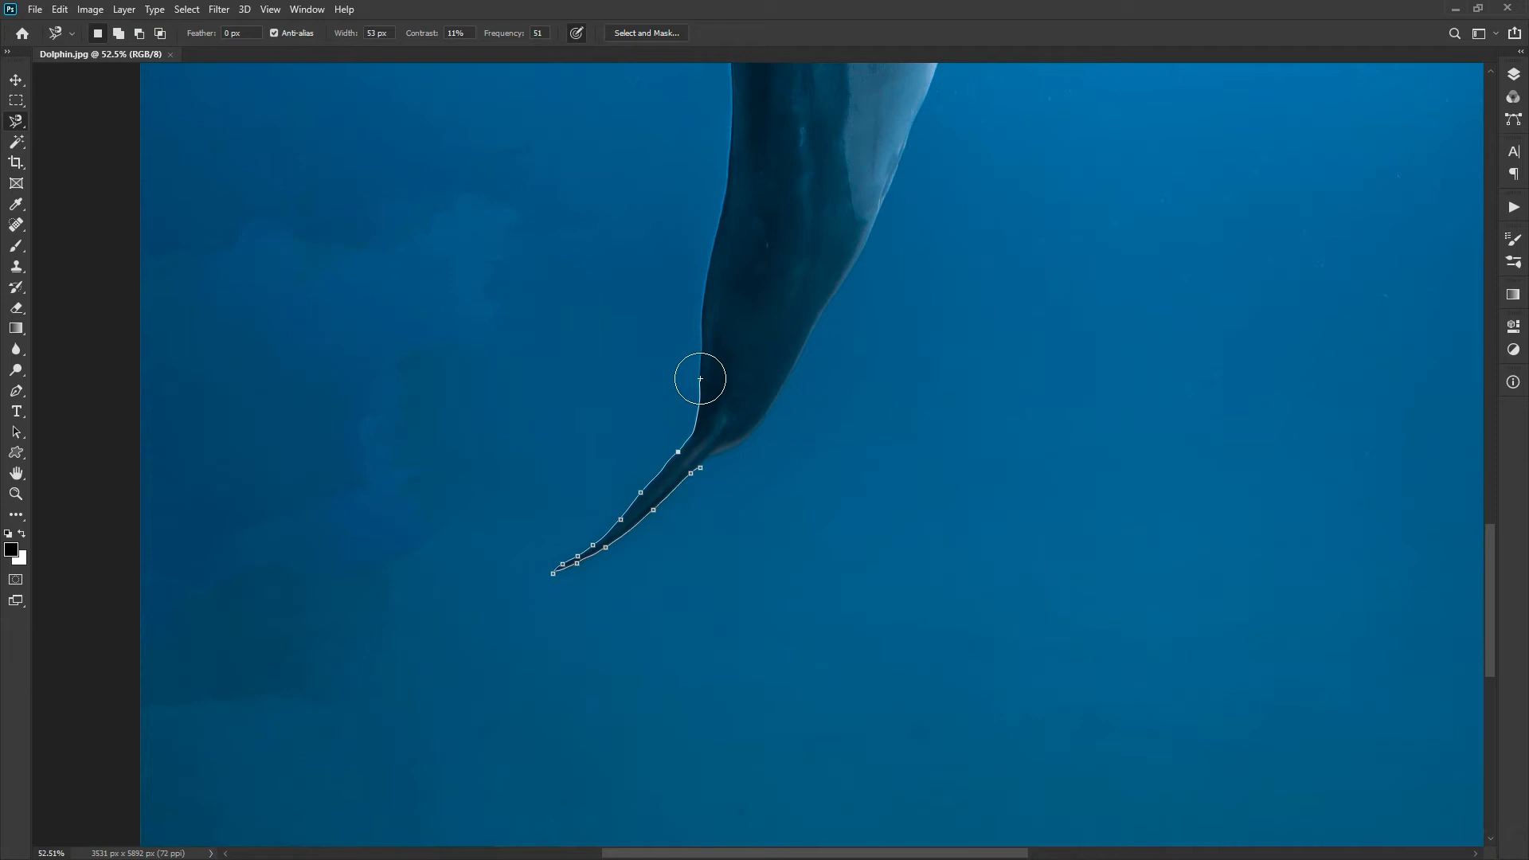
- Try adding closely spaced manual anchor points along the back-side edge above the tail fluke, and discard the trace
click(700, 379)
click(700, 366)
click(700, 350)
click(699, 333)
click(702, 316)
click(702, 301)
click(705, 286)
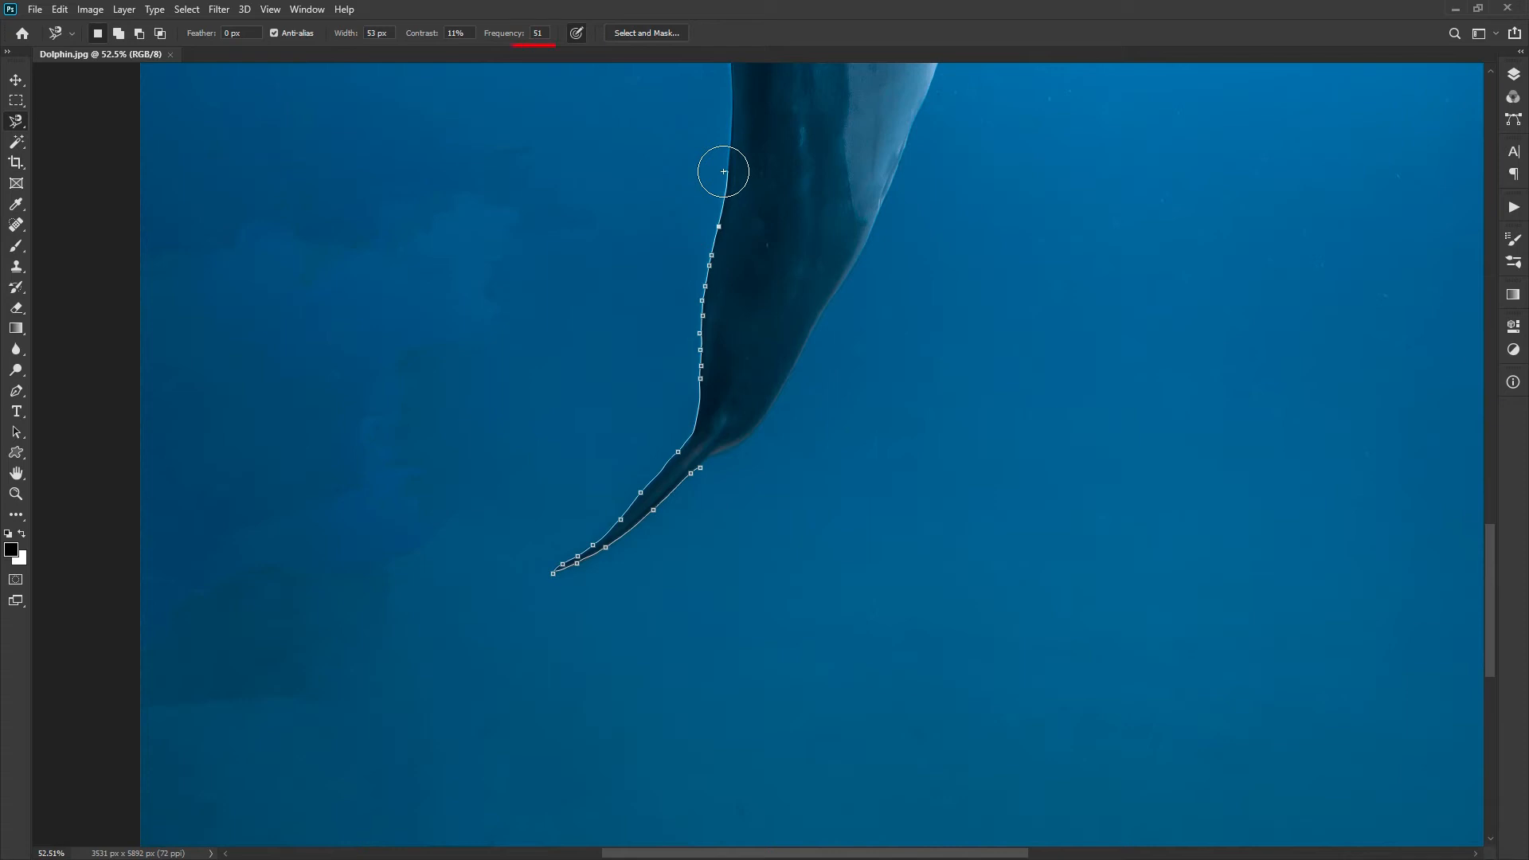
key(Escape)
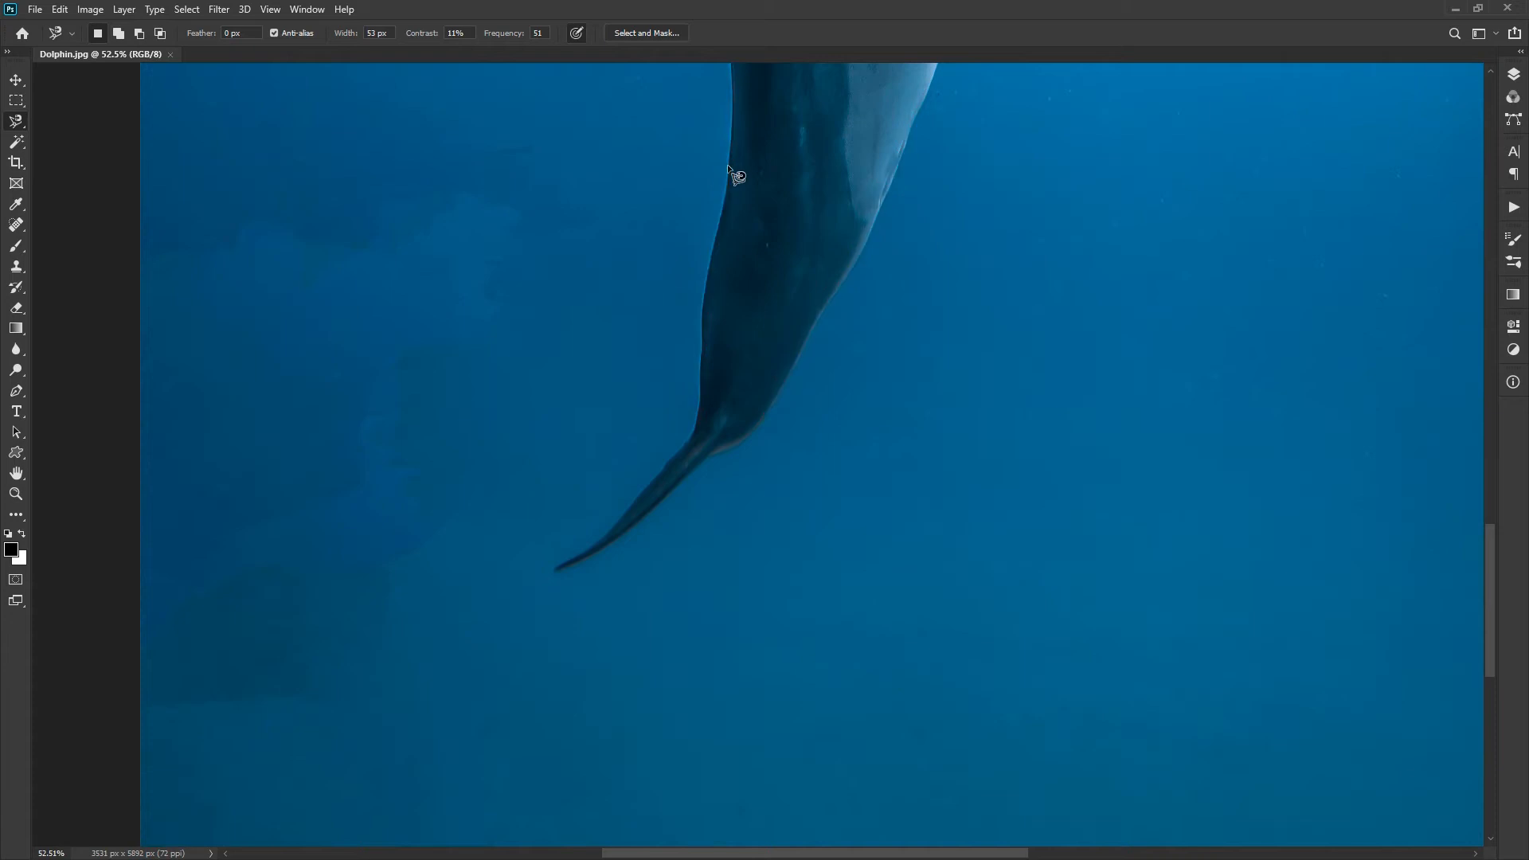
- Set the Magnetic Lasso frequency to 100 and test it by tracing from the snout tip past the flipper, discarding the trace
drag(500, 37, 560, 40)
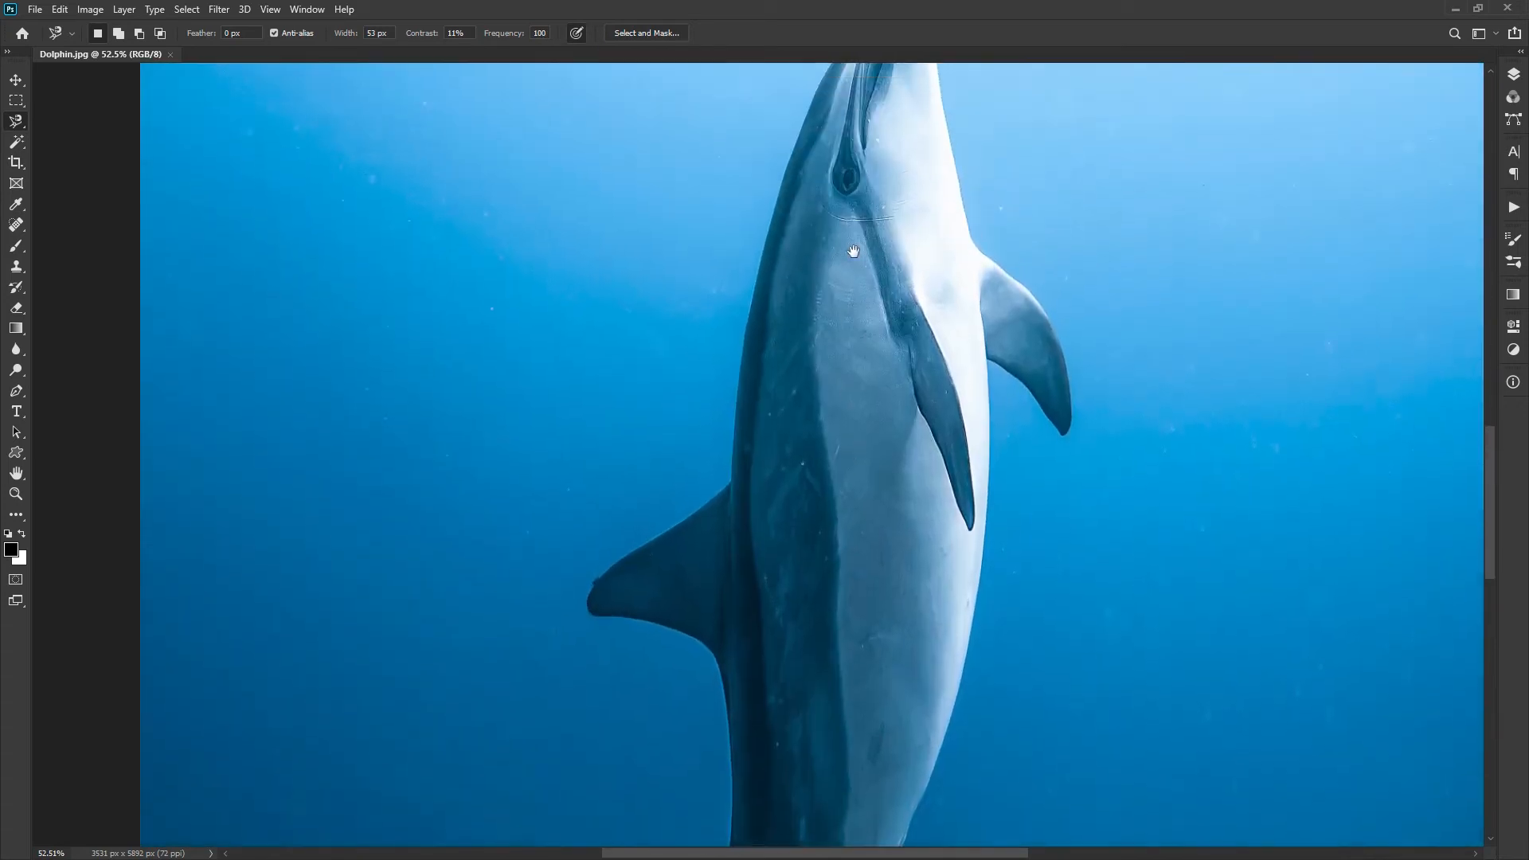
drag(852, 252, 649, 370)
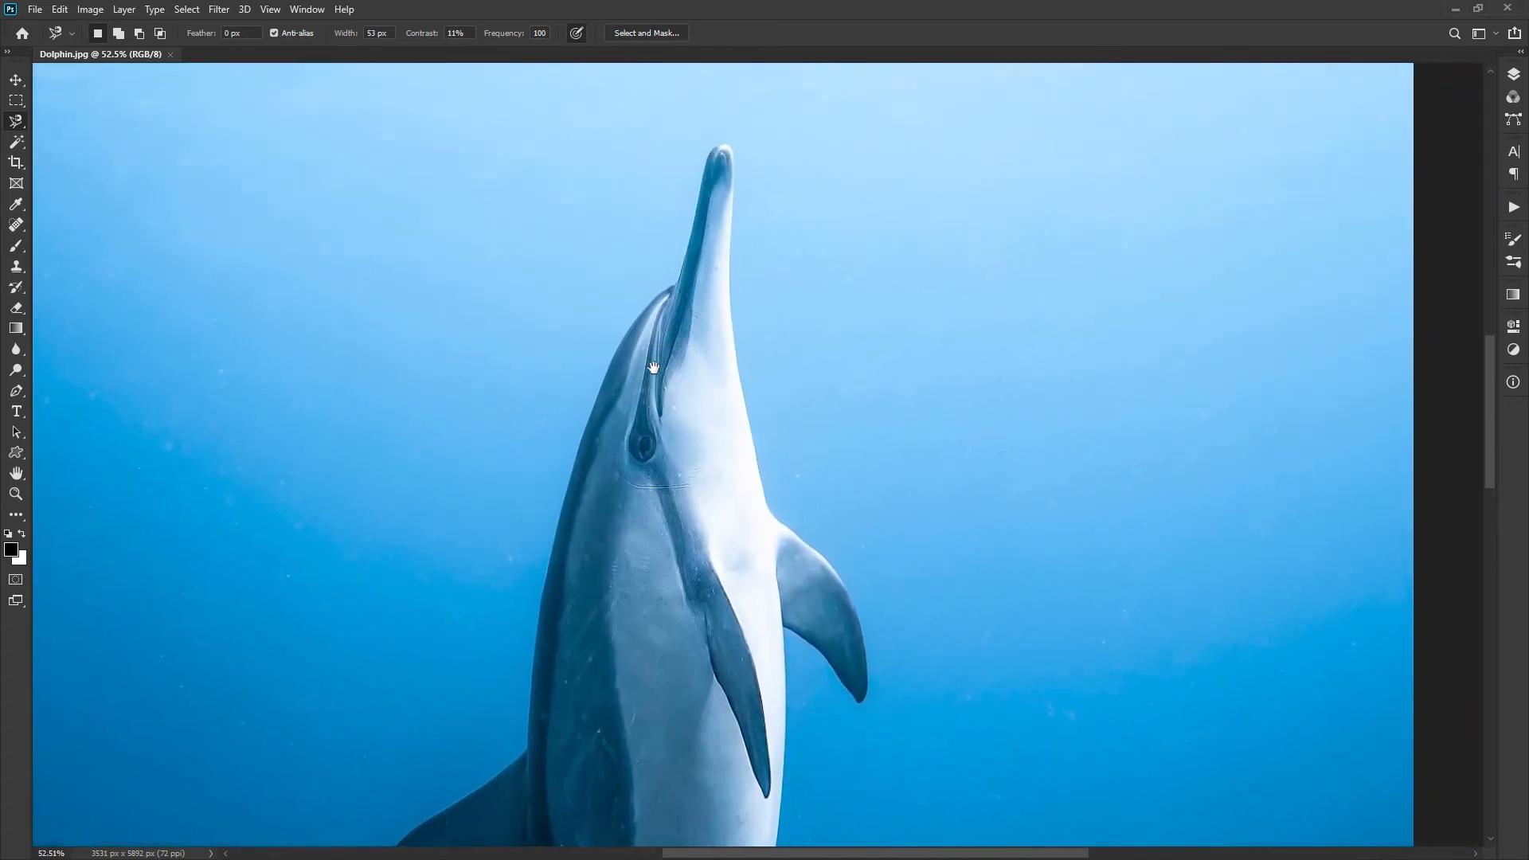
click(727, 161)
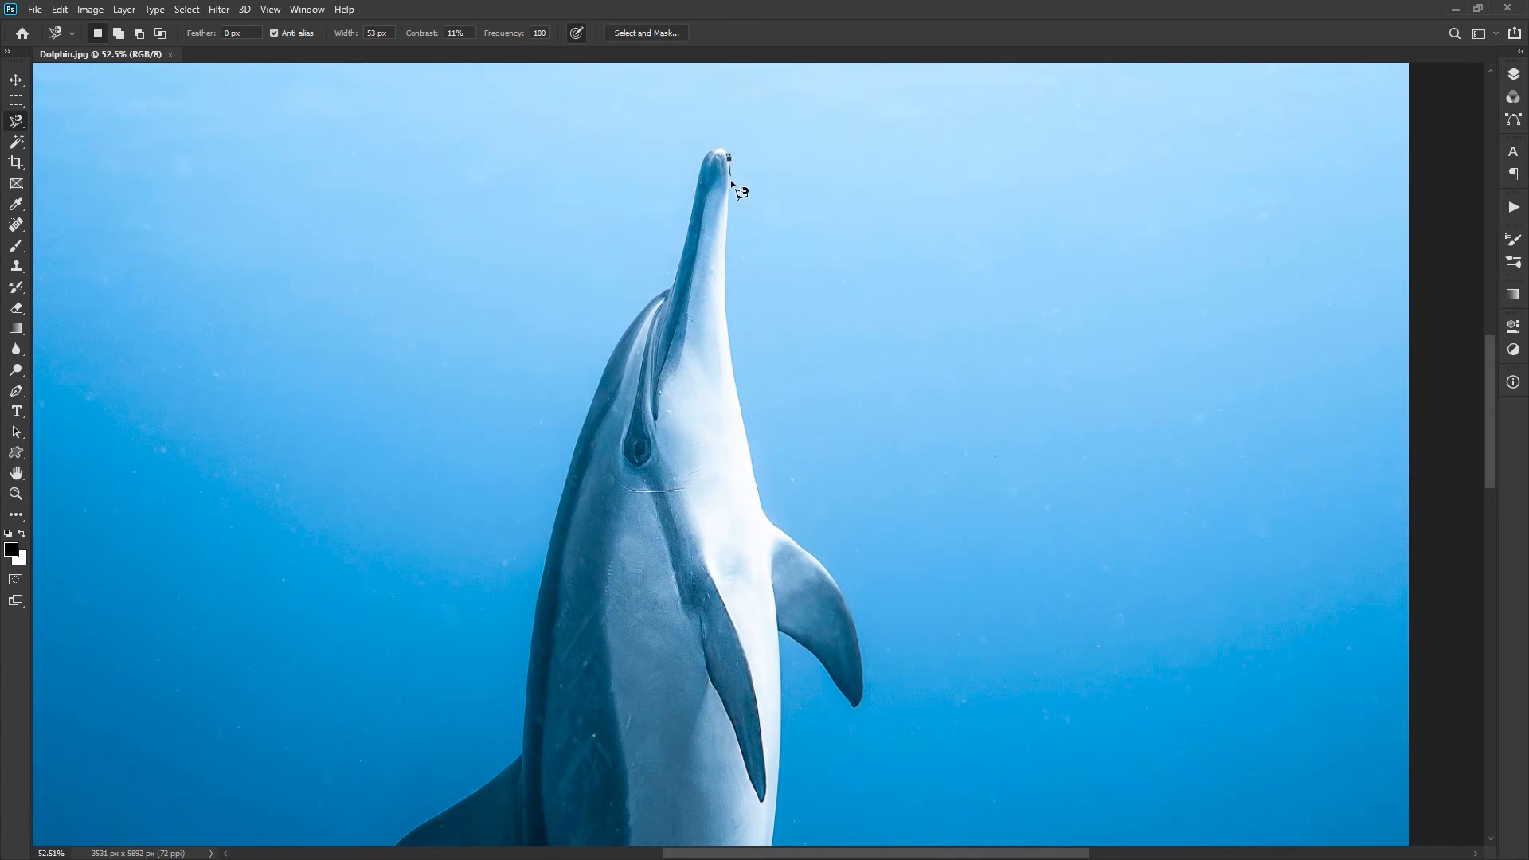
drag(732, 348, 746, 438)
drag(759, 482, 782, 534)
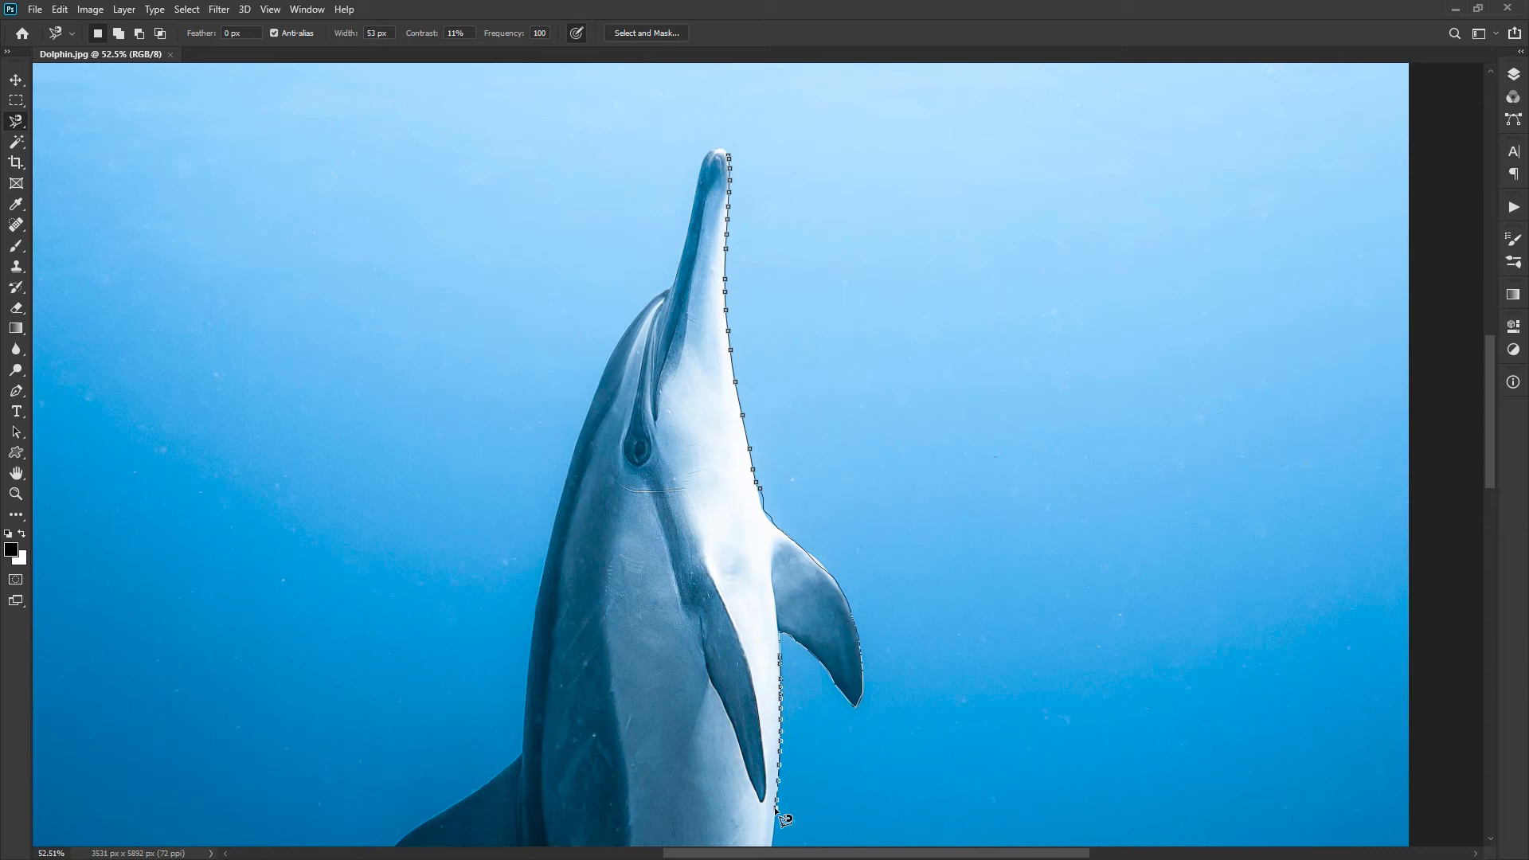
drag(785, 819, 713, 507)
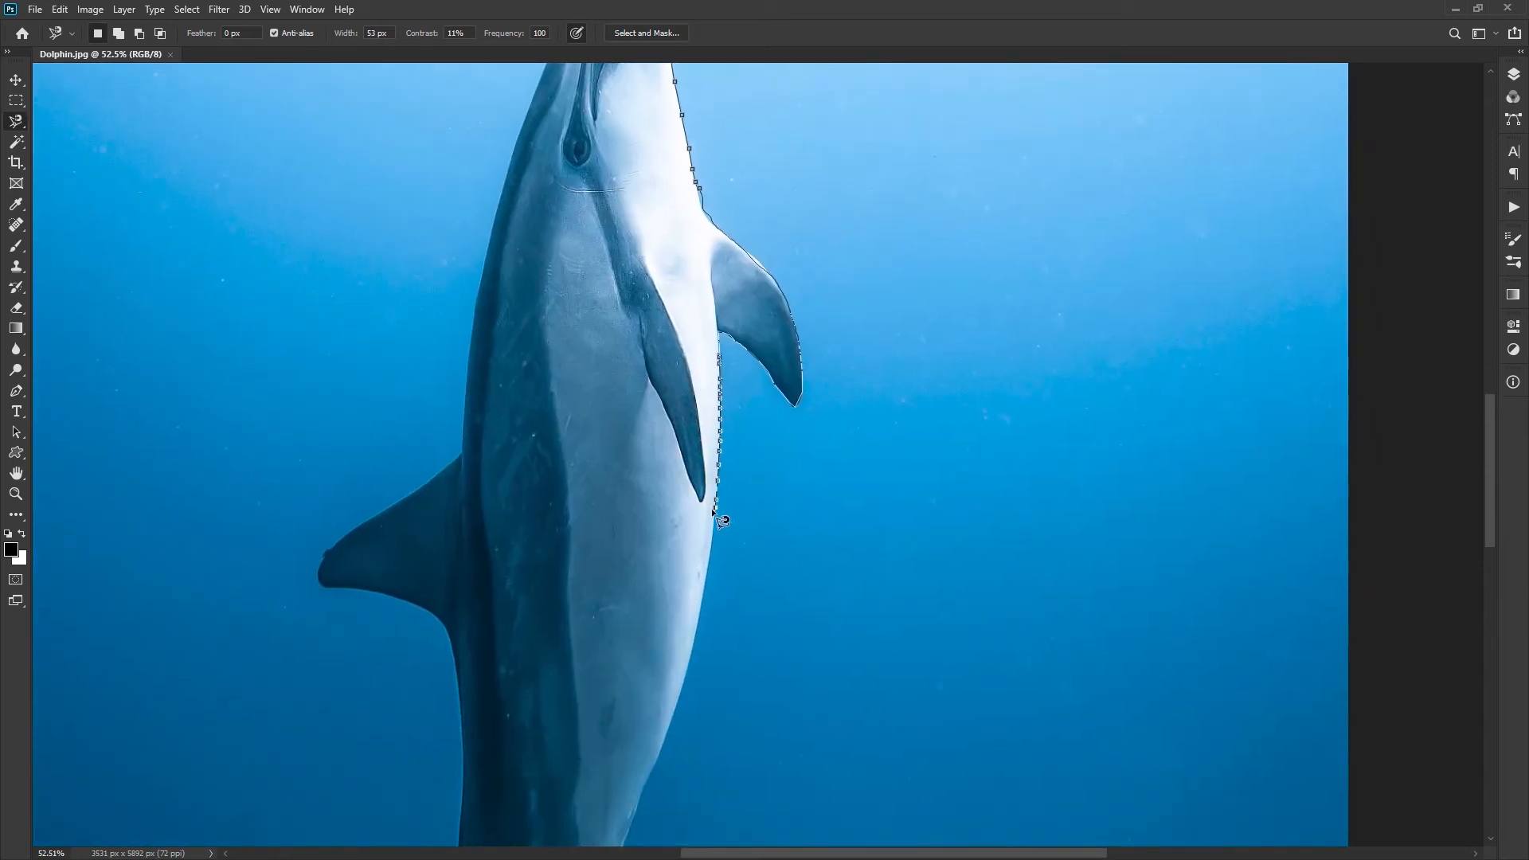
key(Escape)
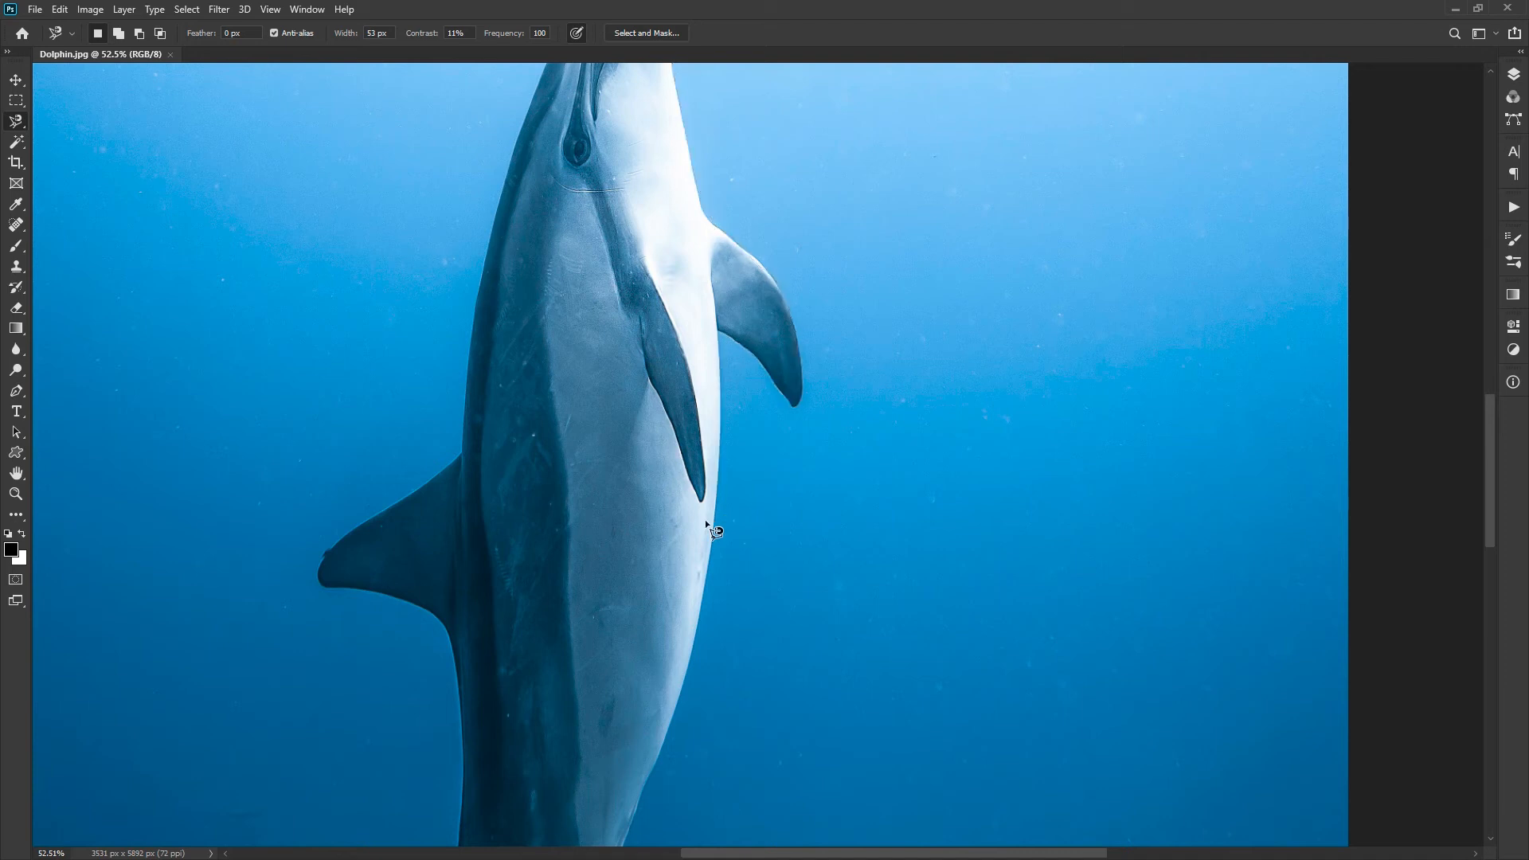
- Set the Magnetic Lasso width to 15 px and contrast to 20%
click(378, 33)
text(15)
key(Return)
click(455, 33)
text(20)
- Set the Magnetic Lasso contrast to 75% and width to 75 px
click(477, 32)
text(75)
click(359, 36)
text(75)
- Save the current Magnetic Lasso settings as a new tool preset named "Higher Contrast Edges"
click(72, 35)
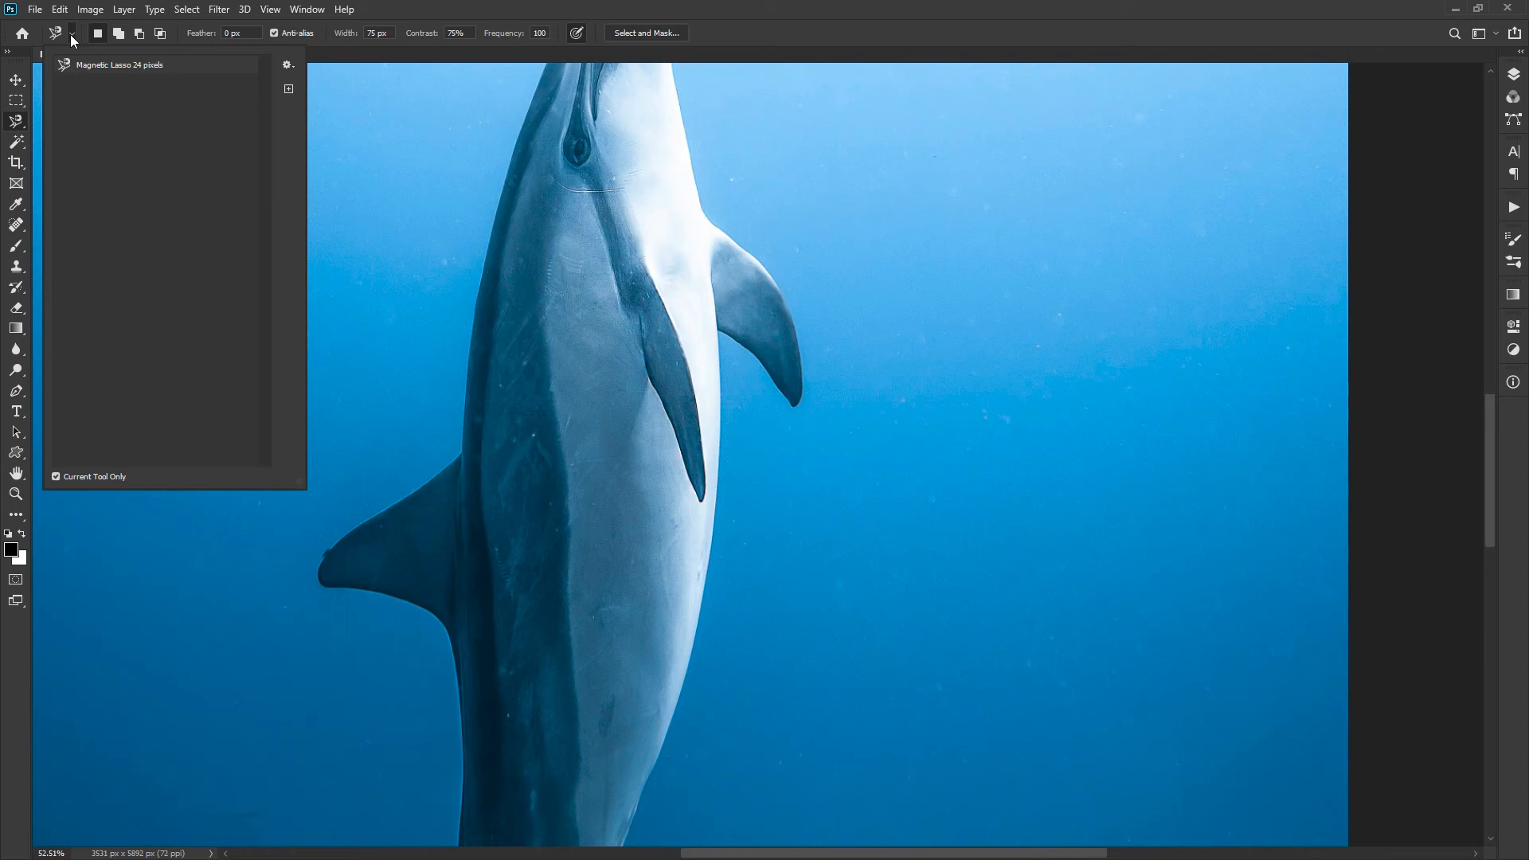
click(288, 65)
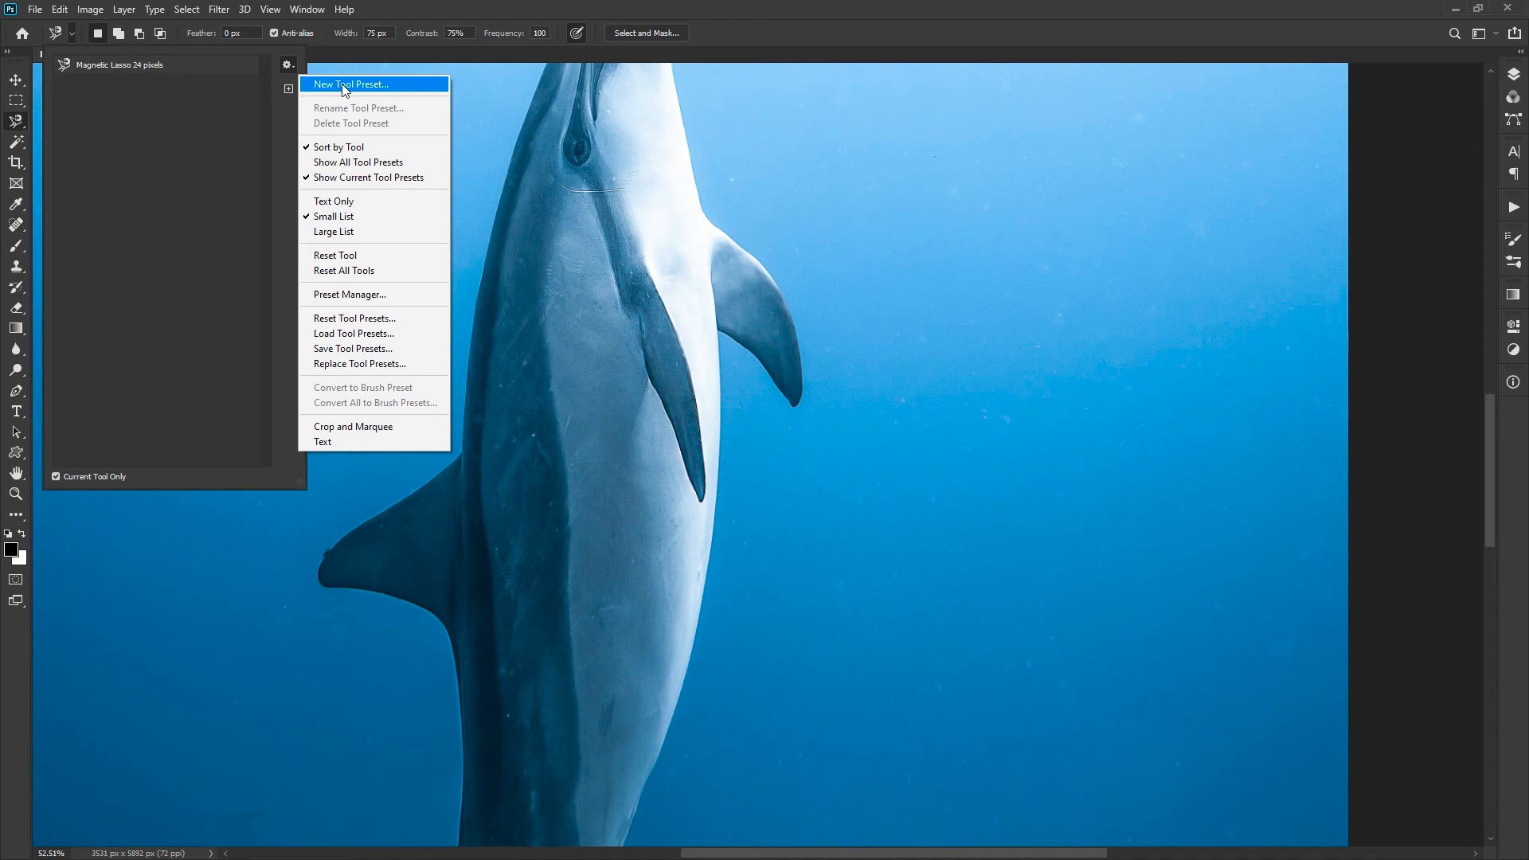
click(400, 86)
text(H)
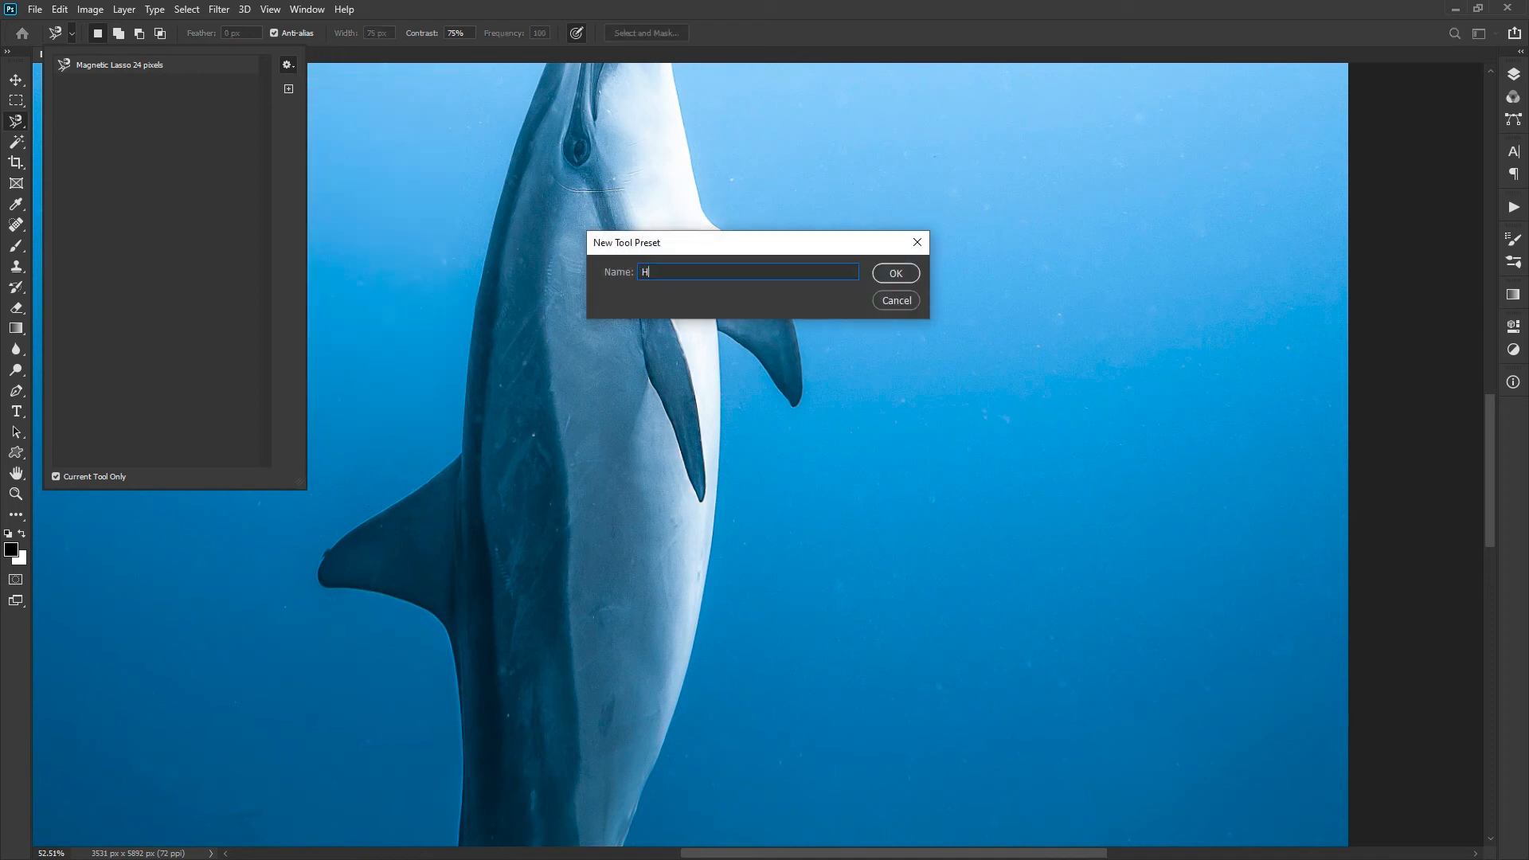
text(igher Contrast Edges)
click(896, 273)
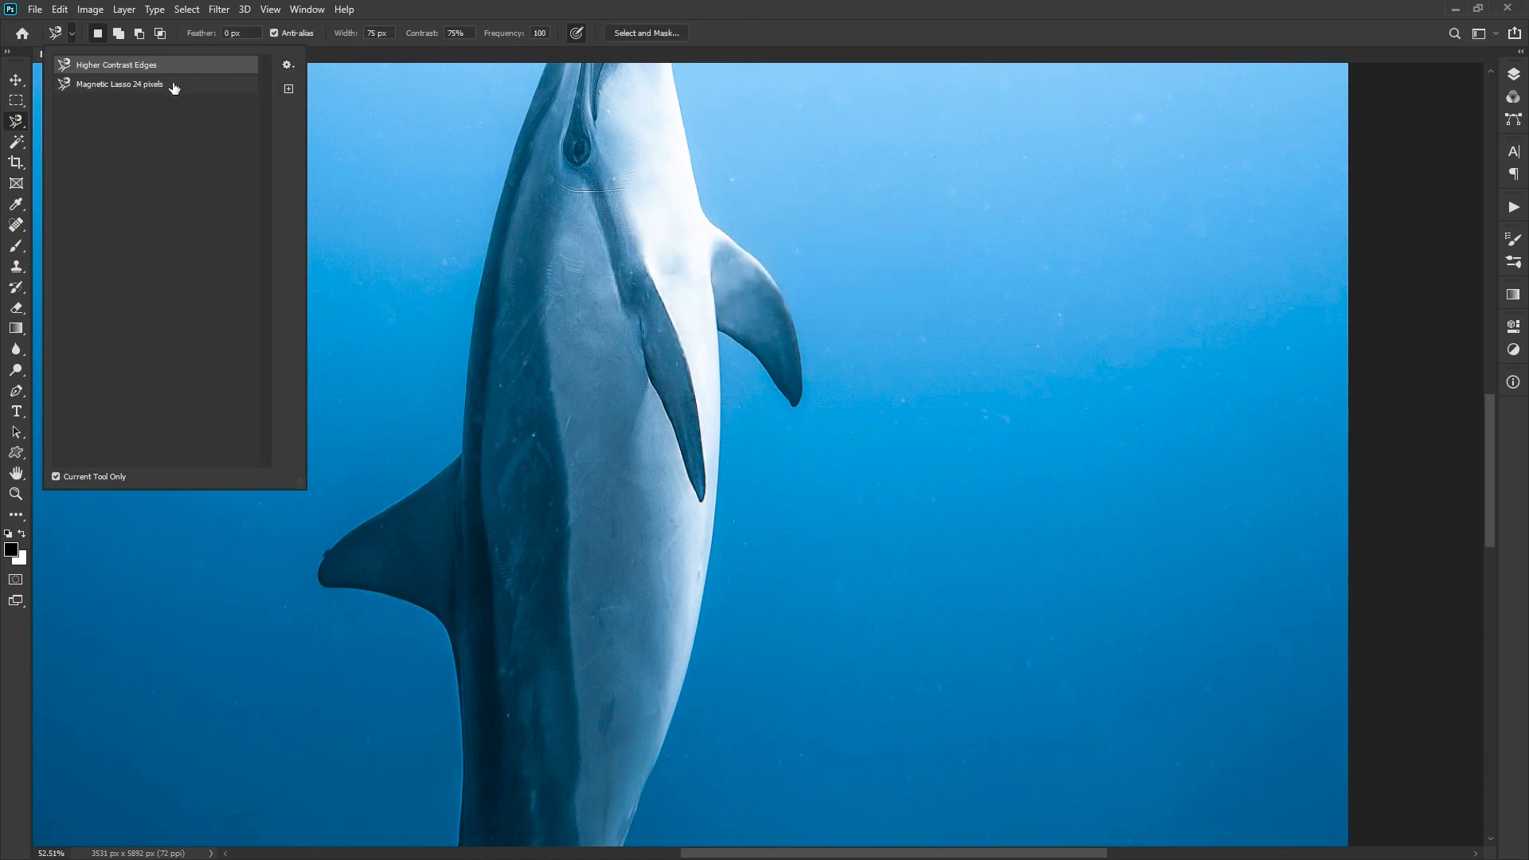
right_click(229, 67)
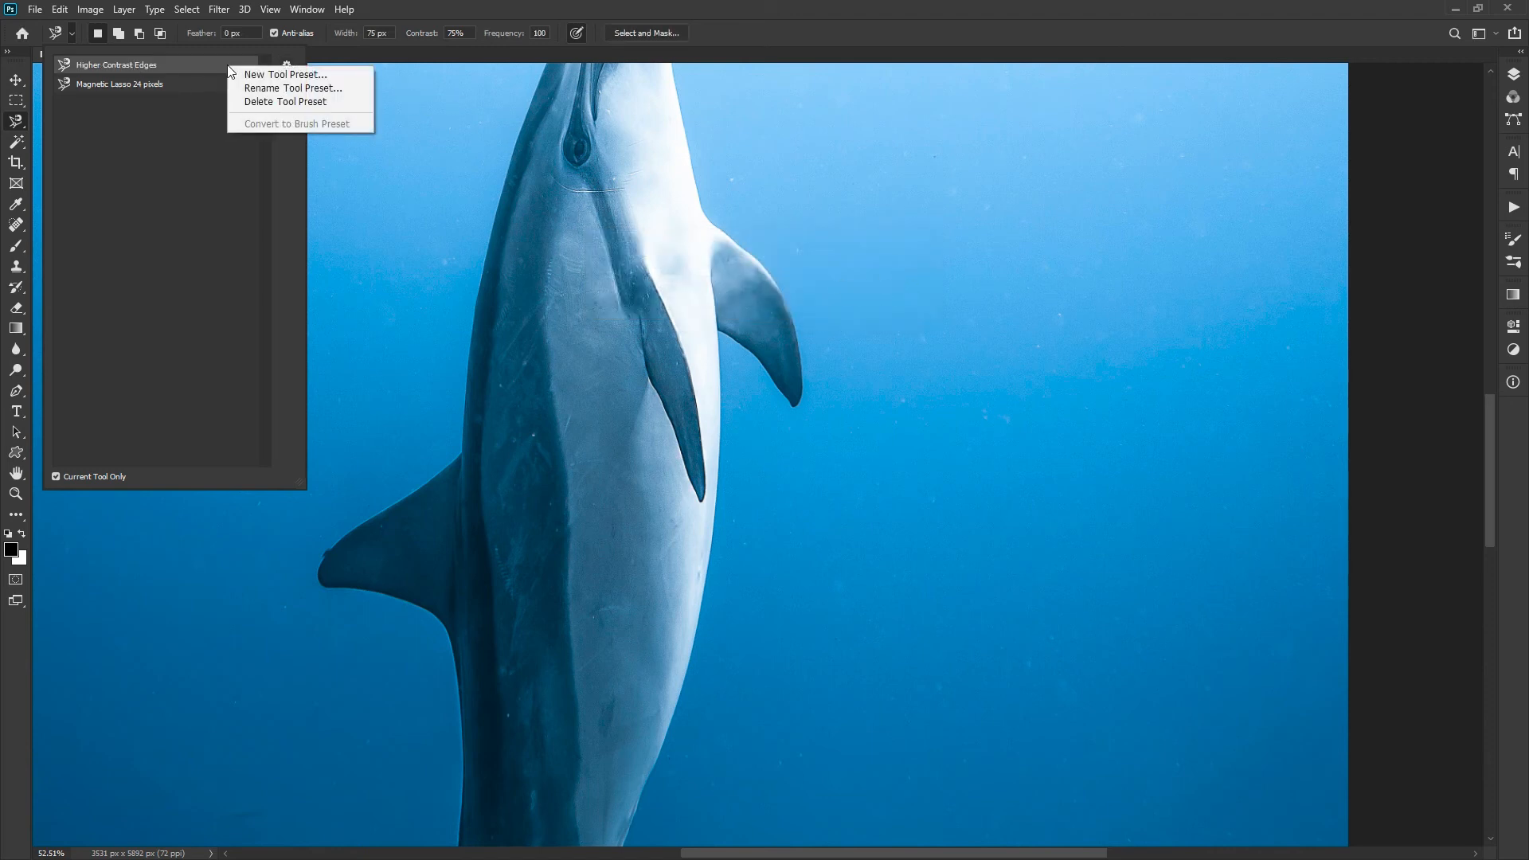
key(Escape)
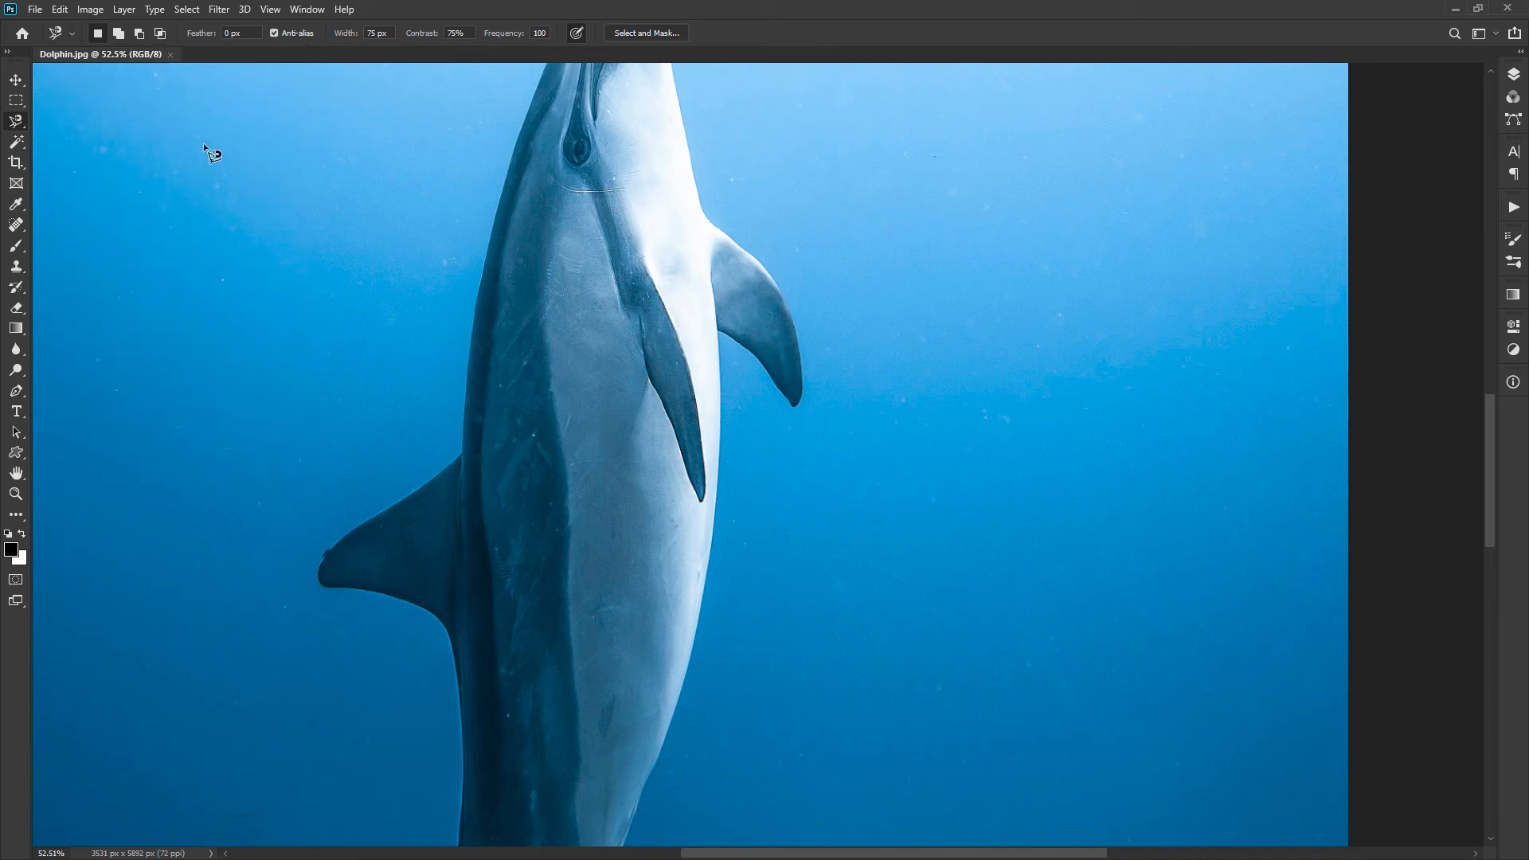
click(201, 34)
drag(182, 38, 186, 38)
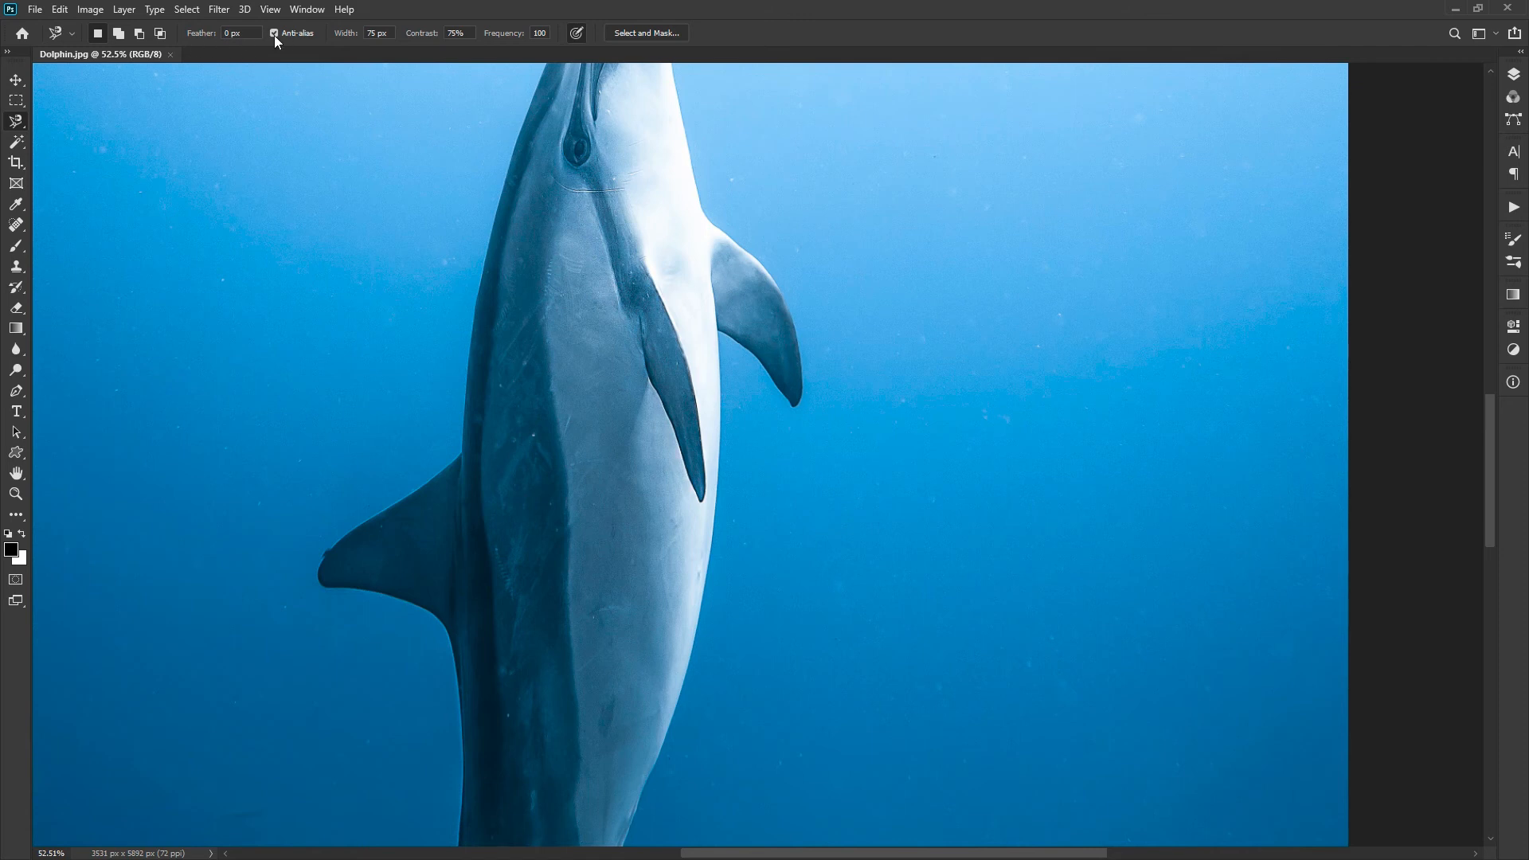